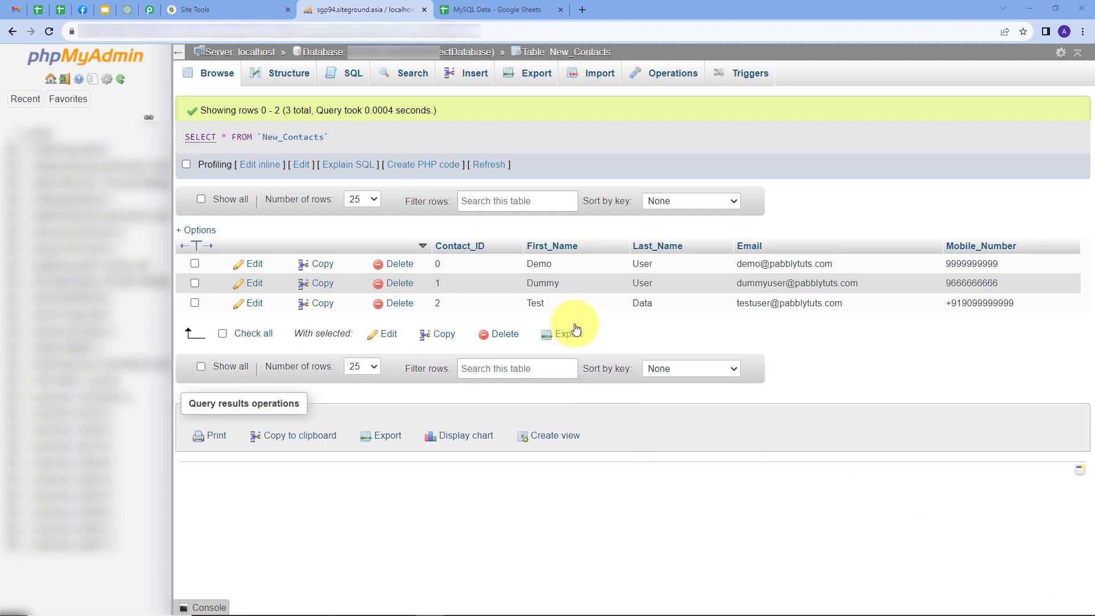
# - Glance at the MySQL Data spreadsheet, then return to the New_Contacts rows Demo, Dummy and Test
pyautogui.click(498, 7)
pyautogui.click(359, 9)
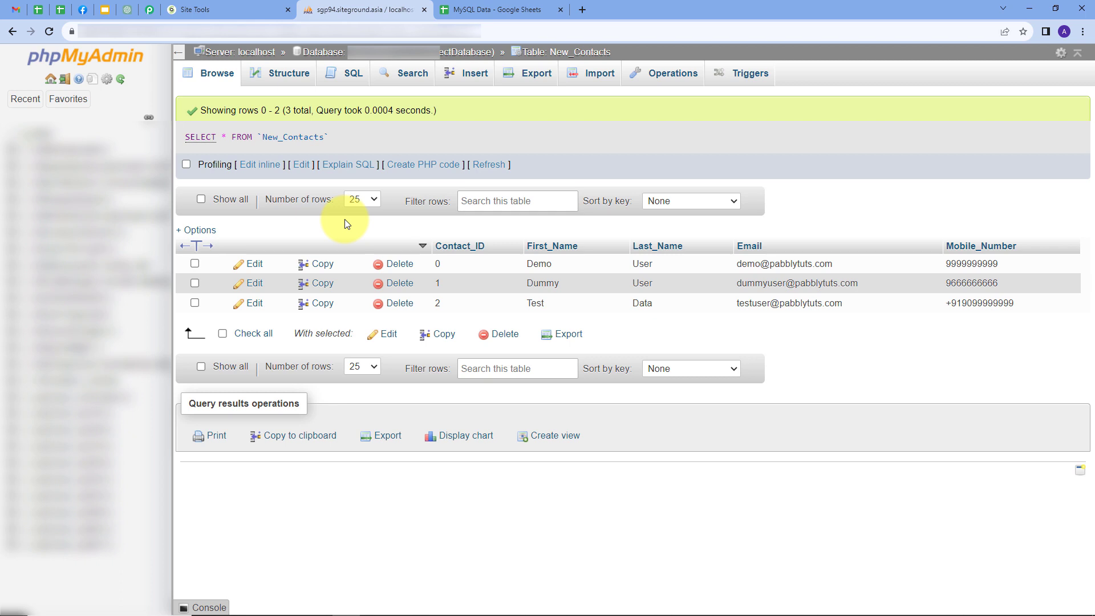
# - Compare the MySQL Data spreadsheet's three contacts against the New_Contacts table, ending on the spreadsheet
pyautogui.click(499, 10)
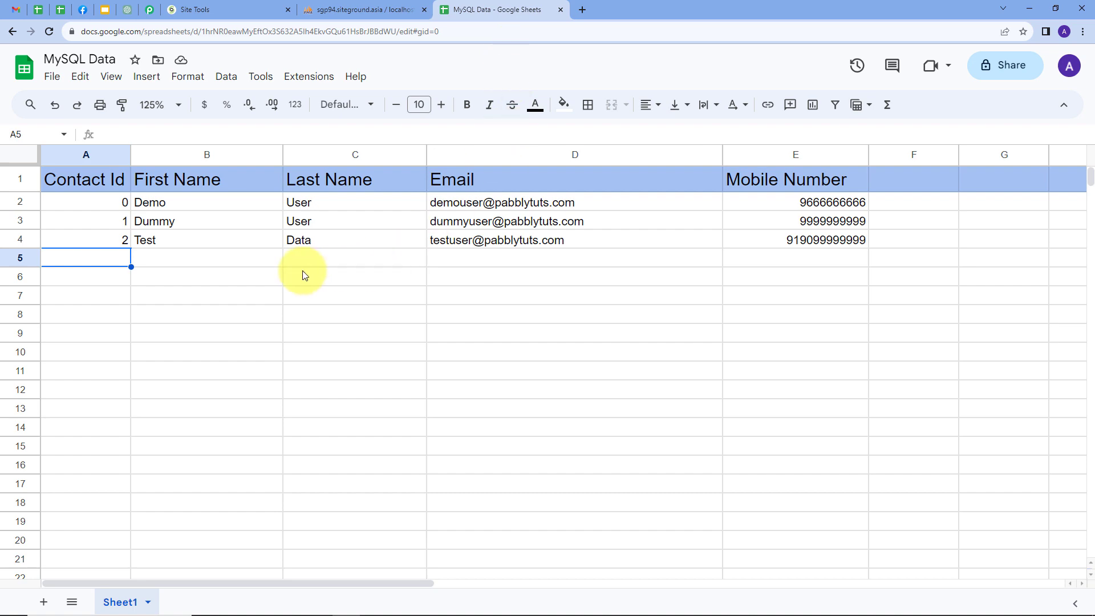
pyautogui.click(362, 11)
pyautogui.click(462, 12)
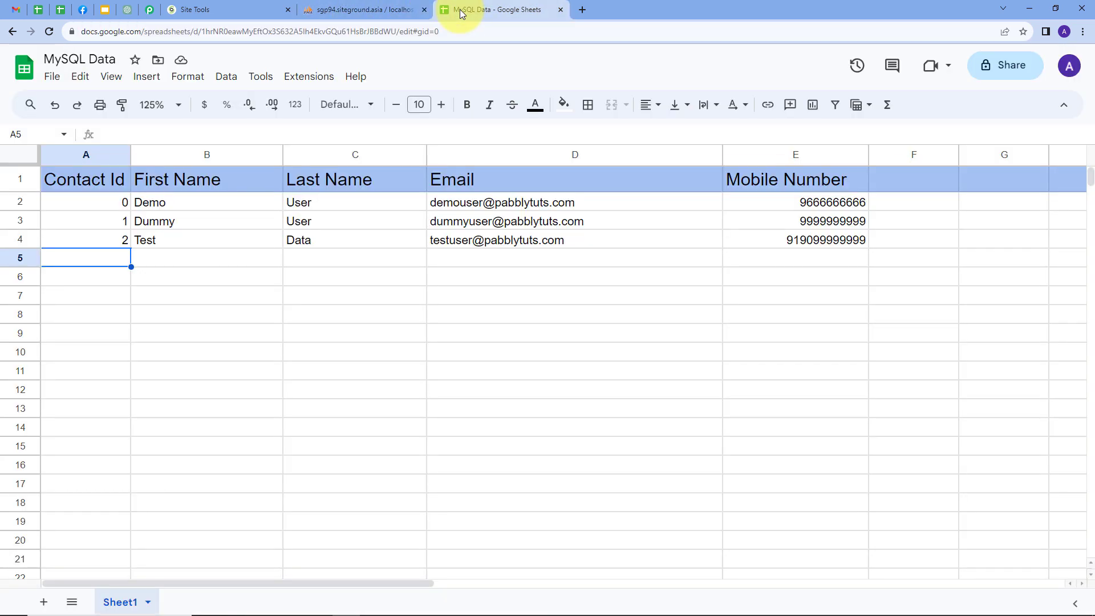
# - Load pabbly.com in a new browser tab
pyautogui.click(581, 15)
pyautogui.write('pab')
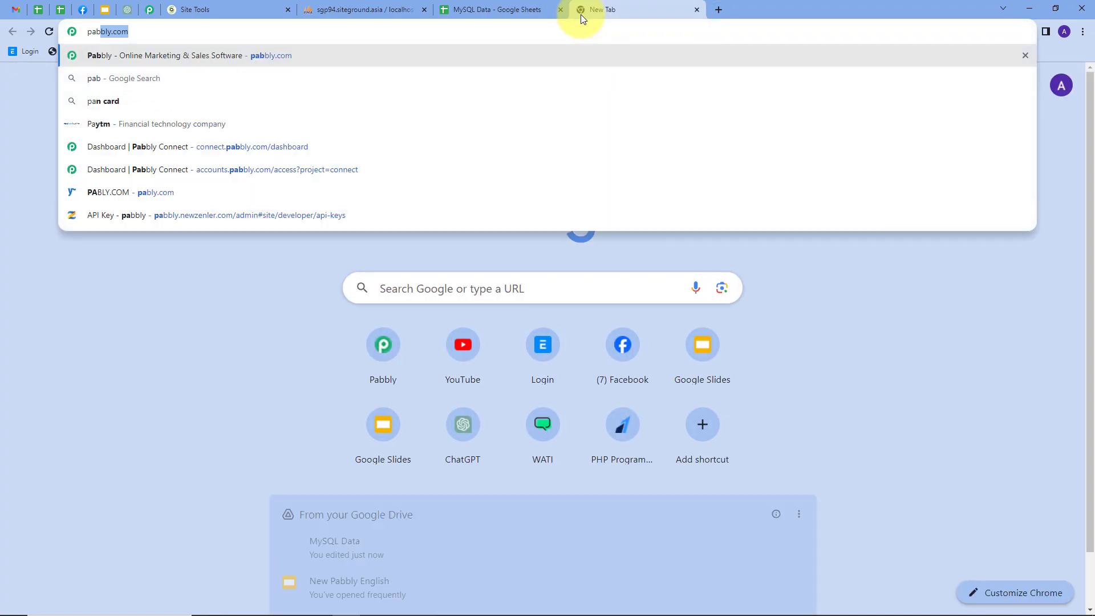
pyautogui.write('bly.com')
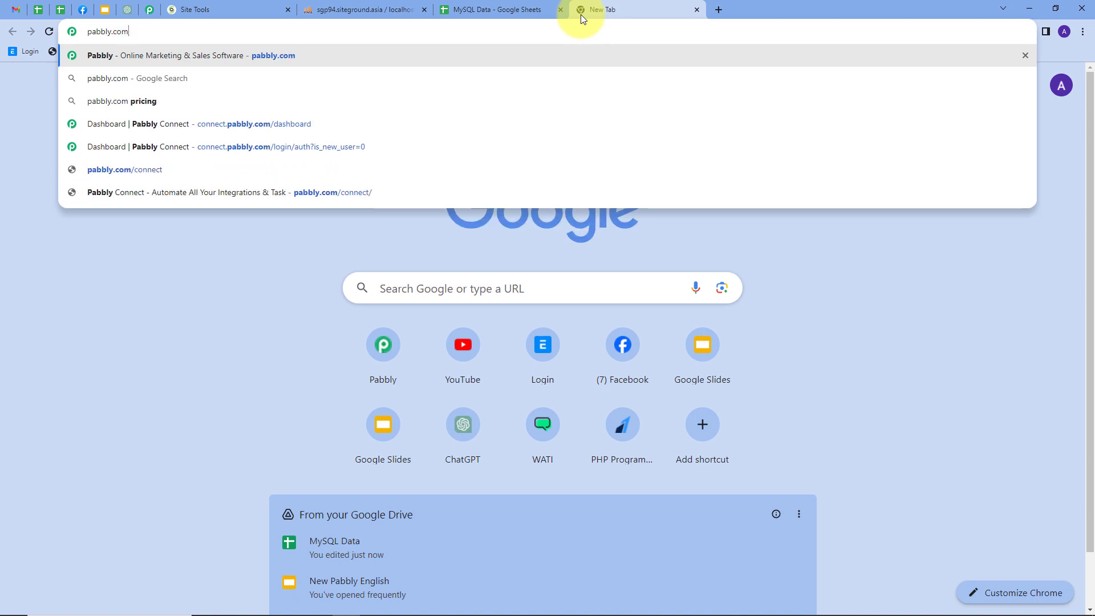
pyautogui.press('Return')
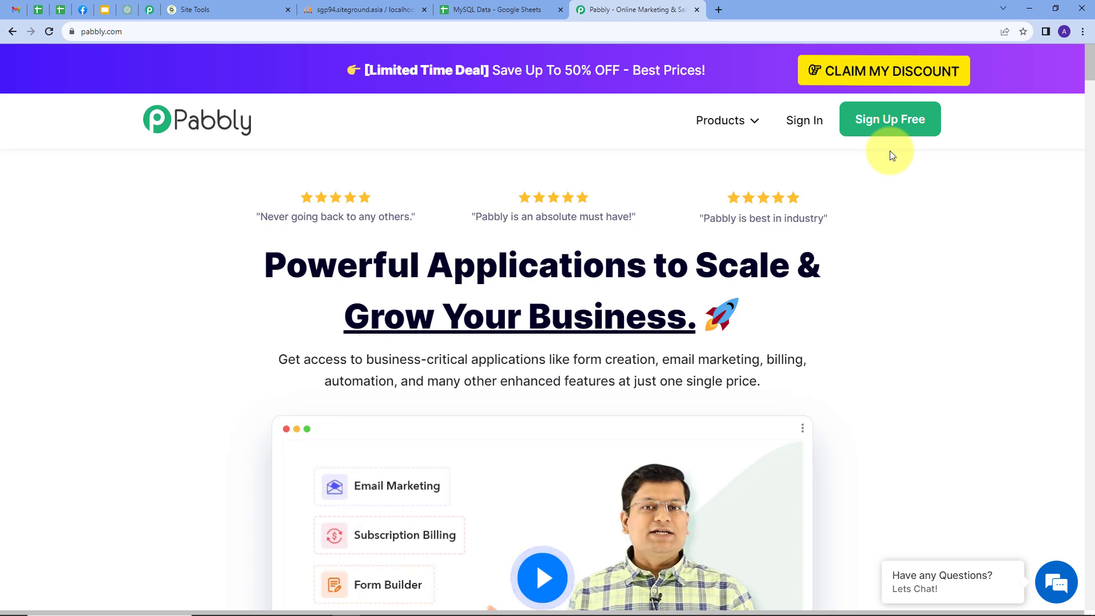
# - Sign in to Pabbly and launch Pabbly Connect from the All Apps page
pyautogui.click(803, 121)
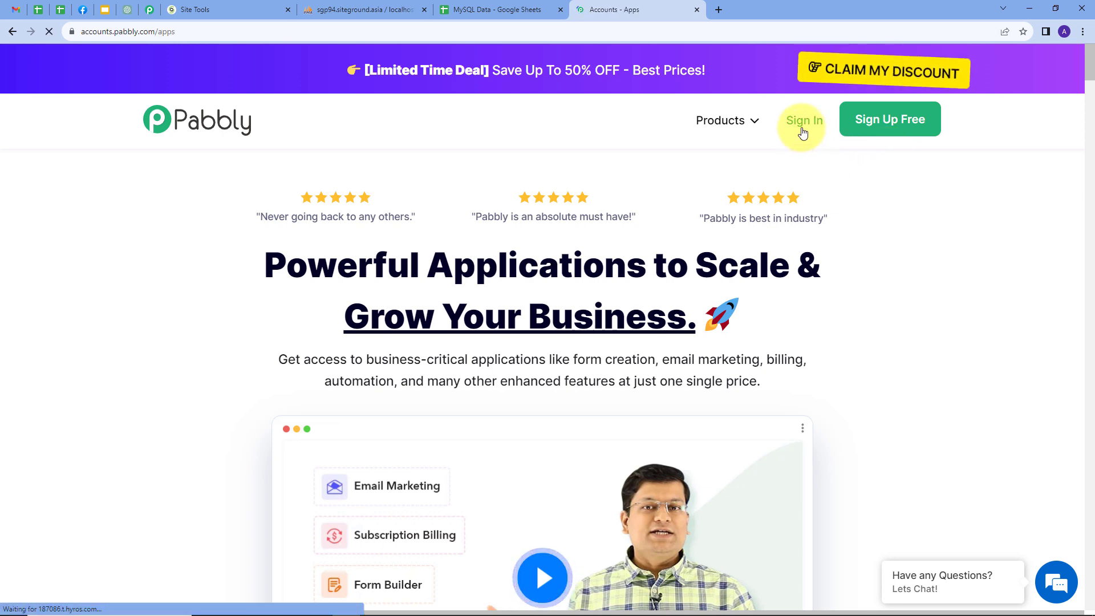
pyautogui.scroll(-1, 709, 190)
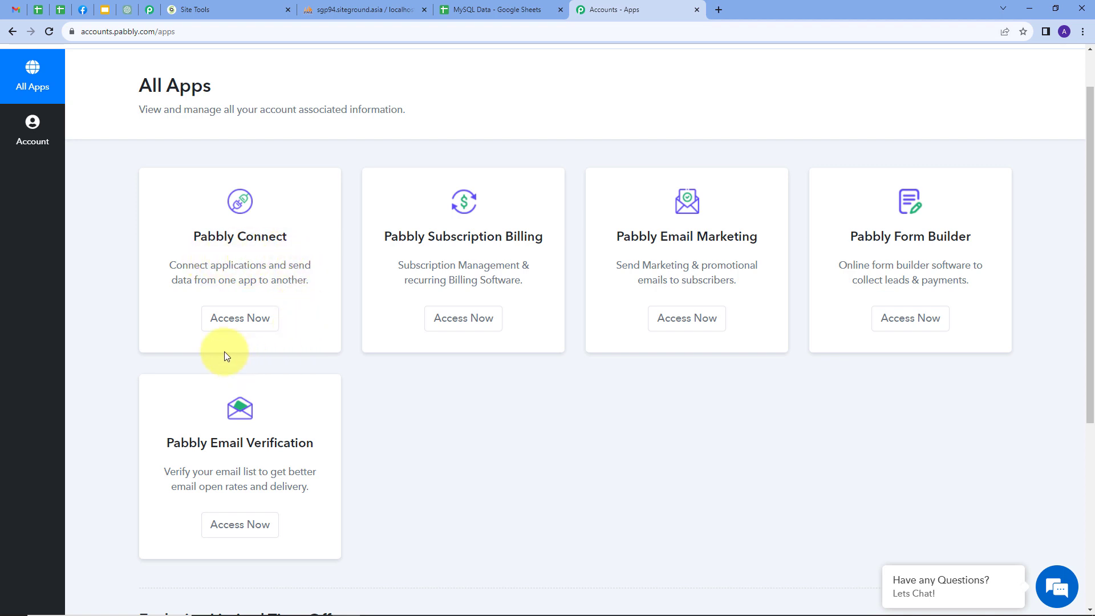
pyautogui.click(240, 319)
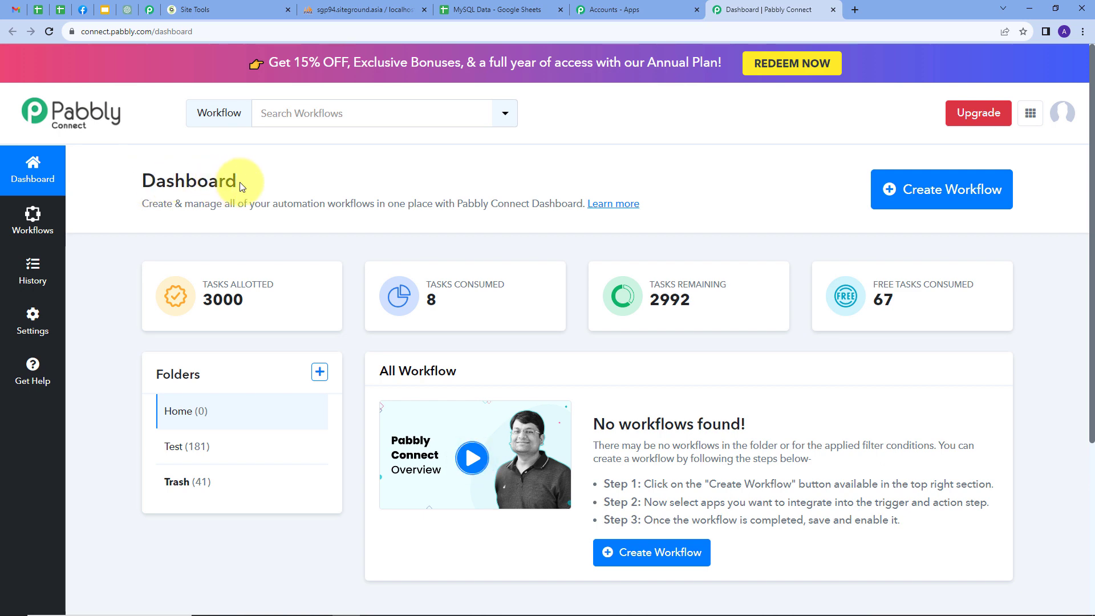
# - Look over the Pabbly Connect dashboard, then start a new workflow with Create Workflow
pyautogui.scroll(-2, 451, 240)
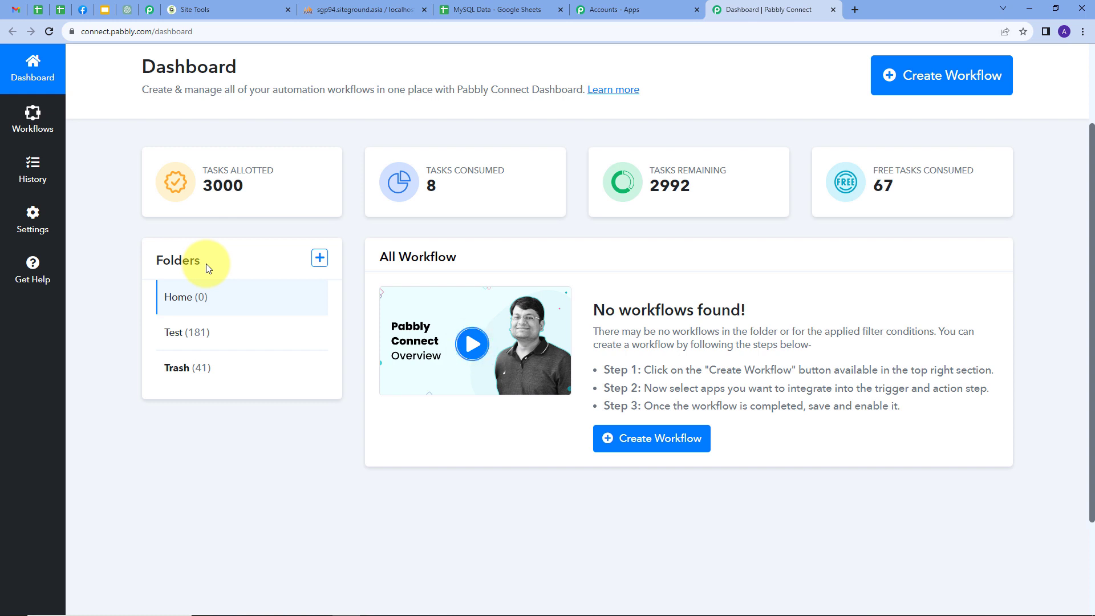
pyautogui.scroll(2, 348, 237)
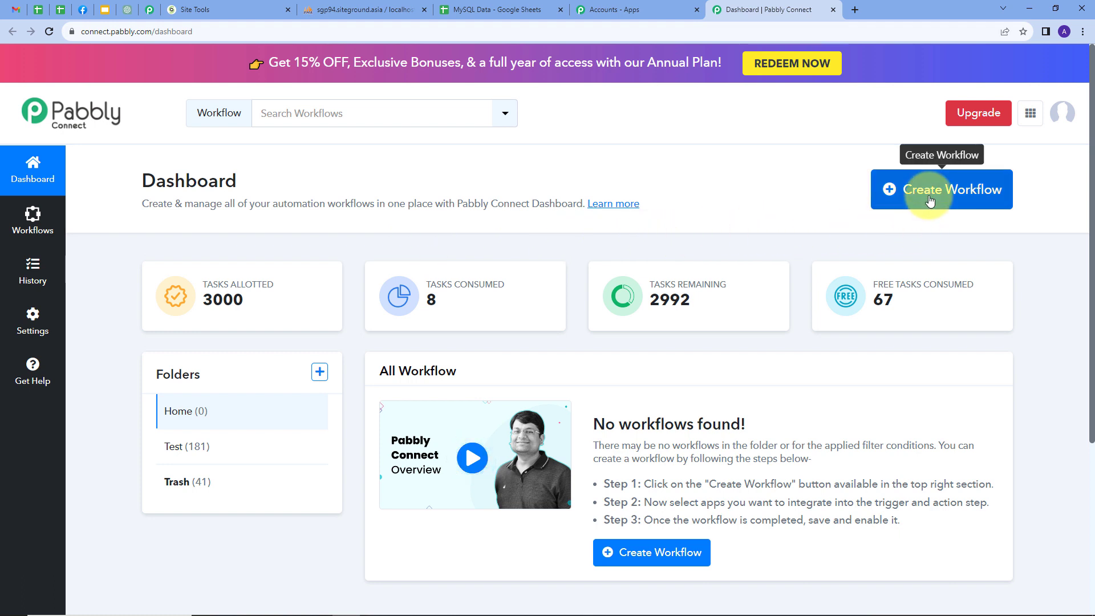
pyautogui.click(930, 200)
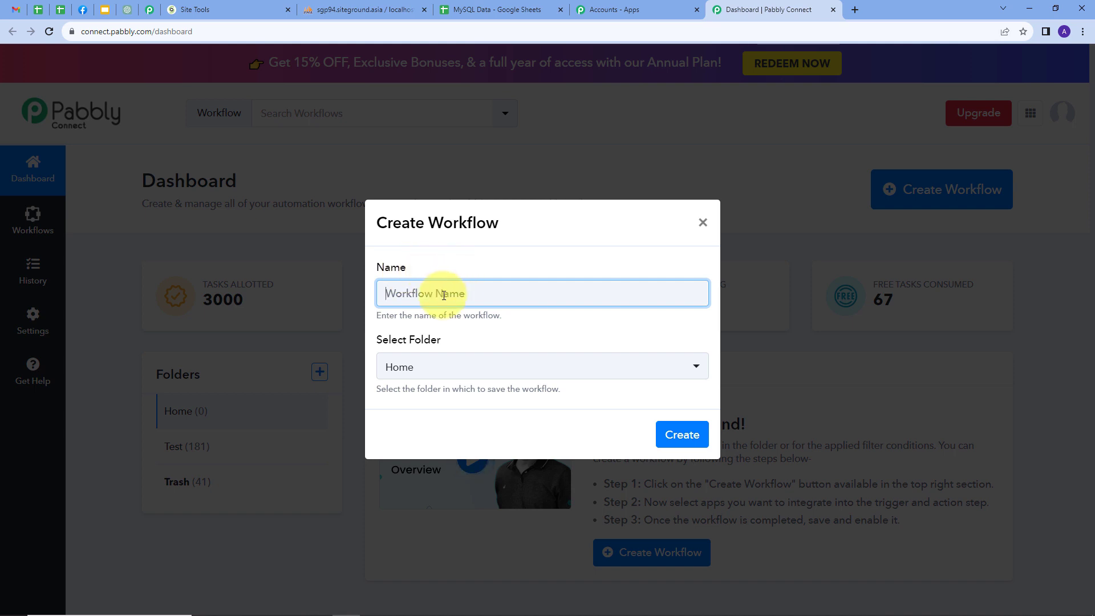
# - Name the workflow 'Send MySQL Data to Google Sheets Automatically', keep it in Home, and create it
pyautogui.write('Send MySQL Data to Google Sheets Automatically')
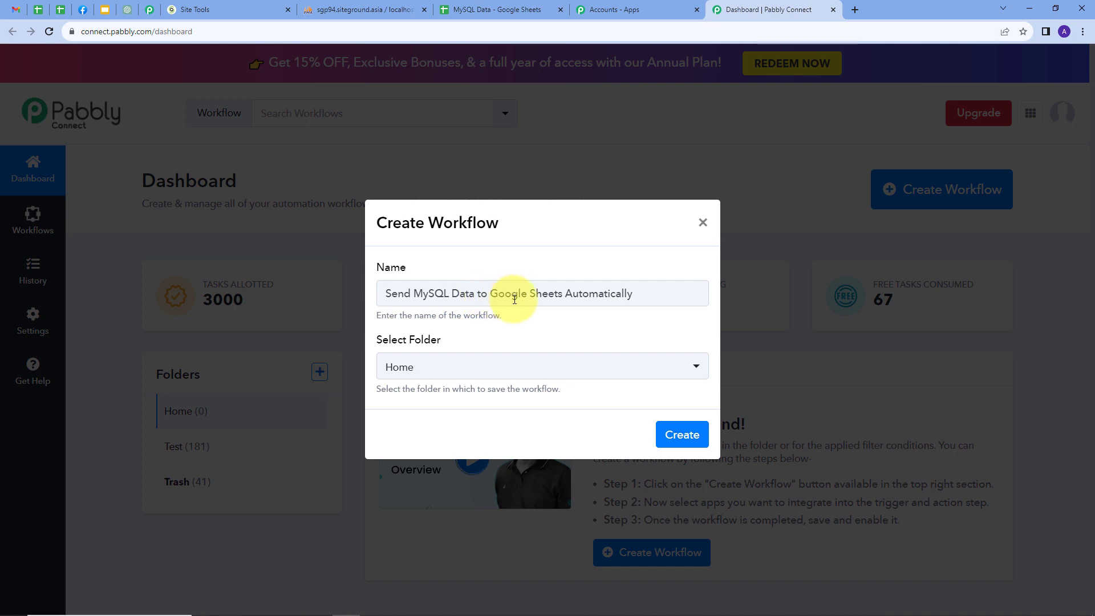
pyautogui.click(436, 376)
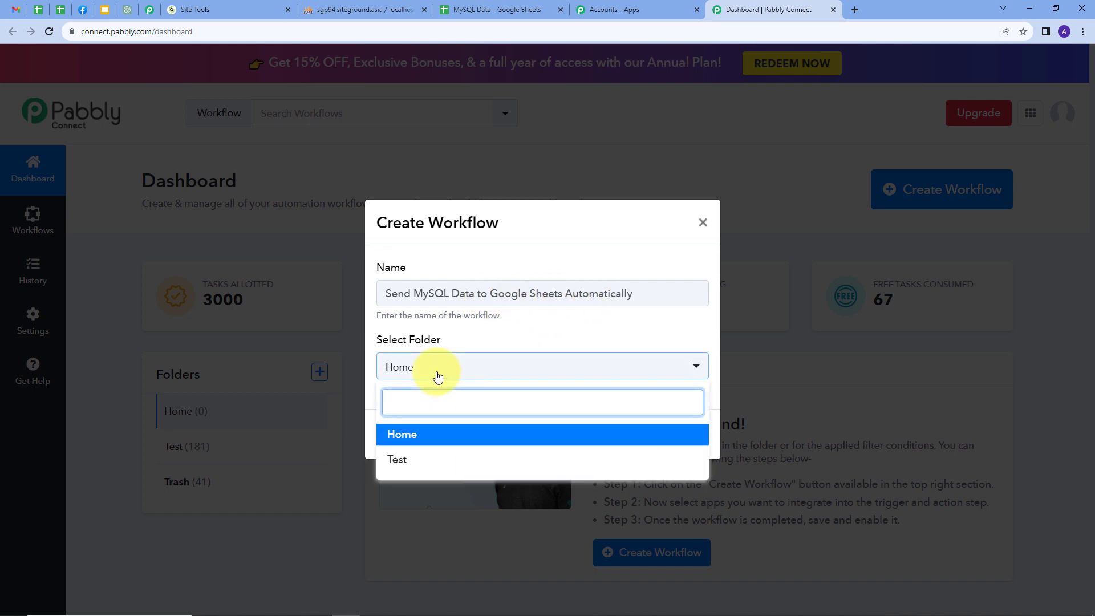
pyautogui.click(411, 437)
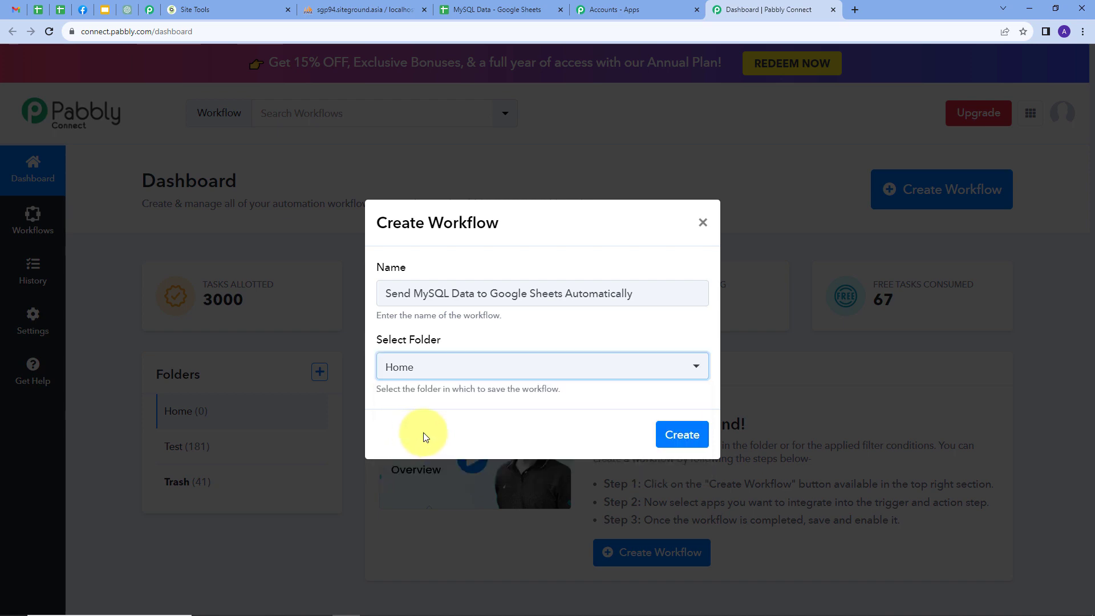
pyautogui.click(682, 435)
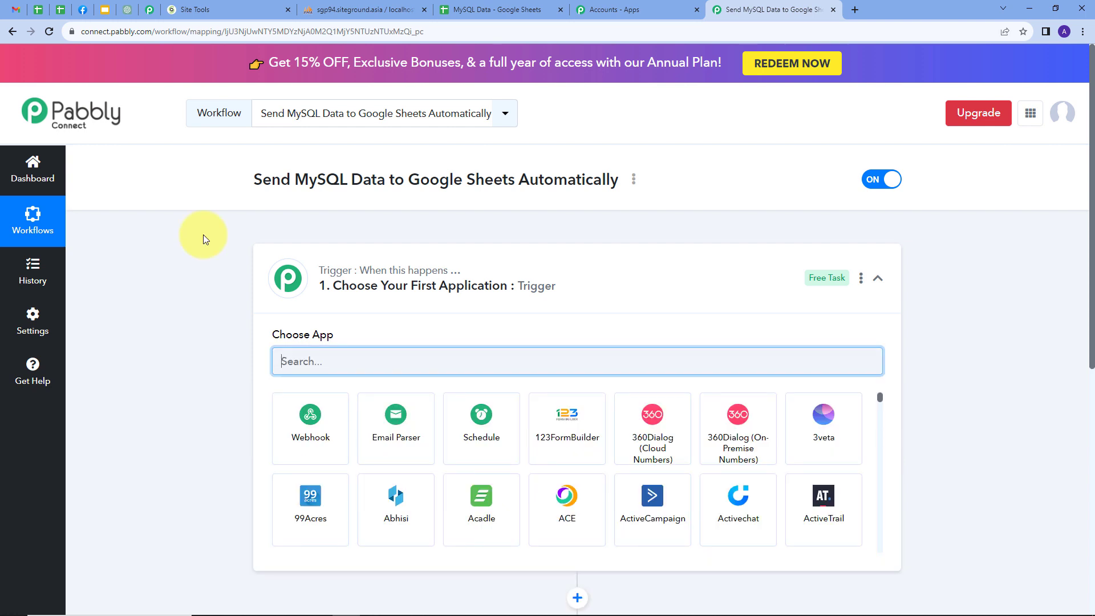
# - Search for and choose MySQL as the workflow's trigger app
pyautogui.scroll(-2, 203, 234)
pyautogui.scroll(-1, 203, 235)
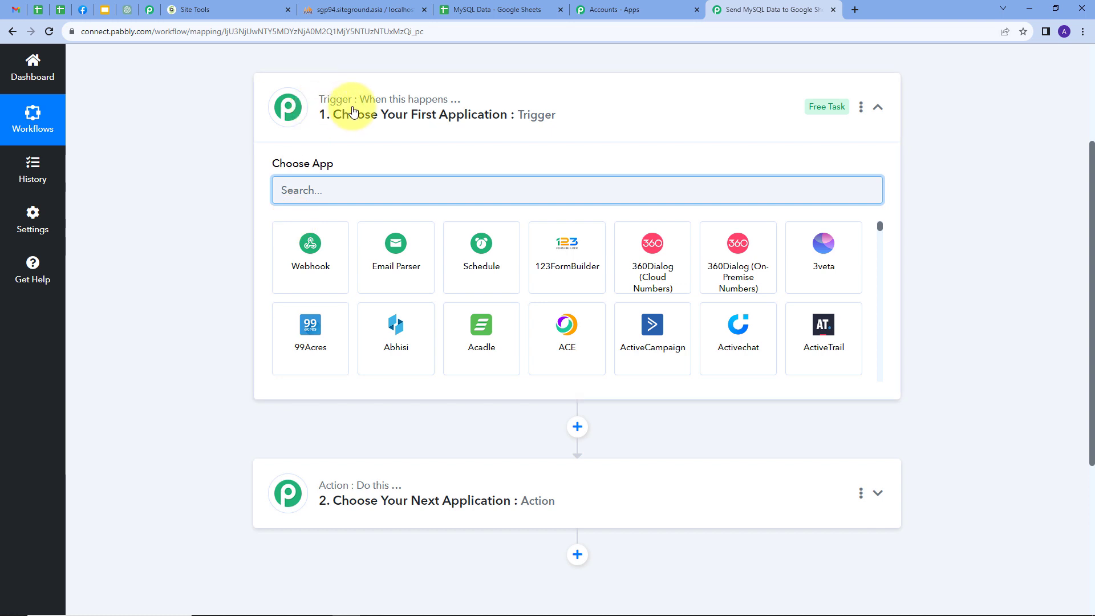
pyautogui.moveTo(429, 108)
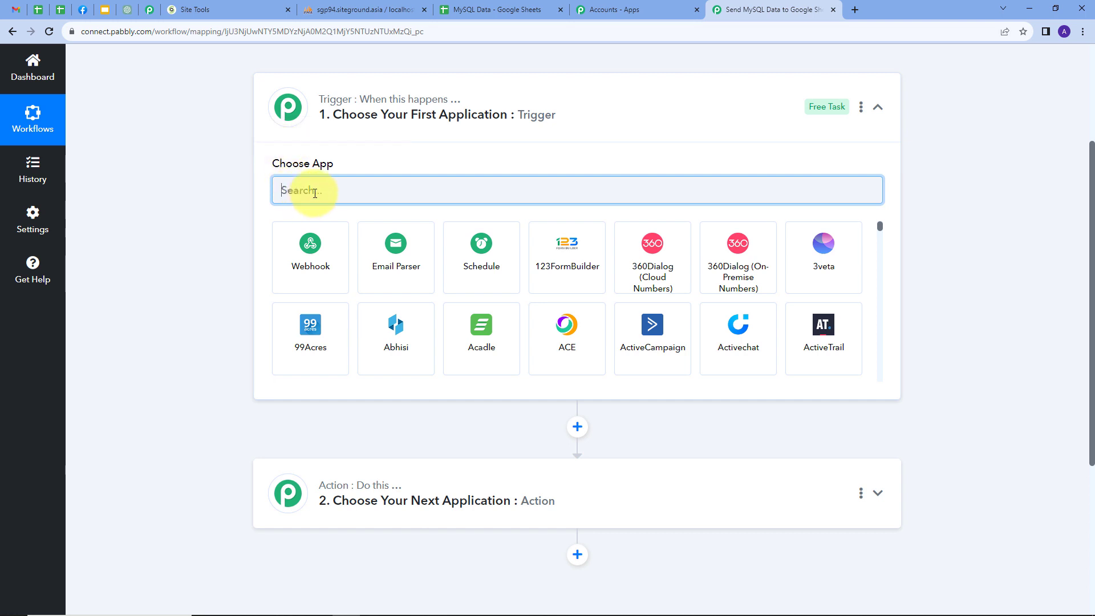
pyautogui.write('y')
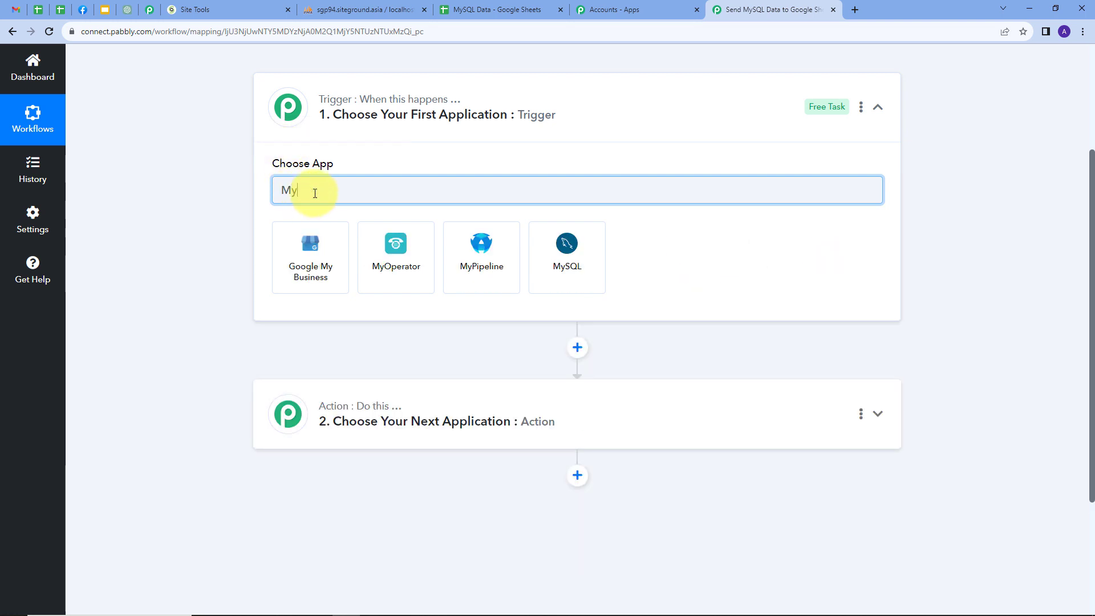
pyautogui.write('SQL')
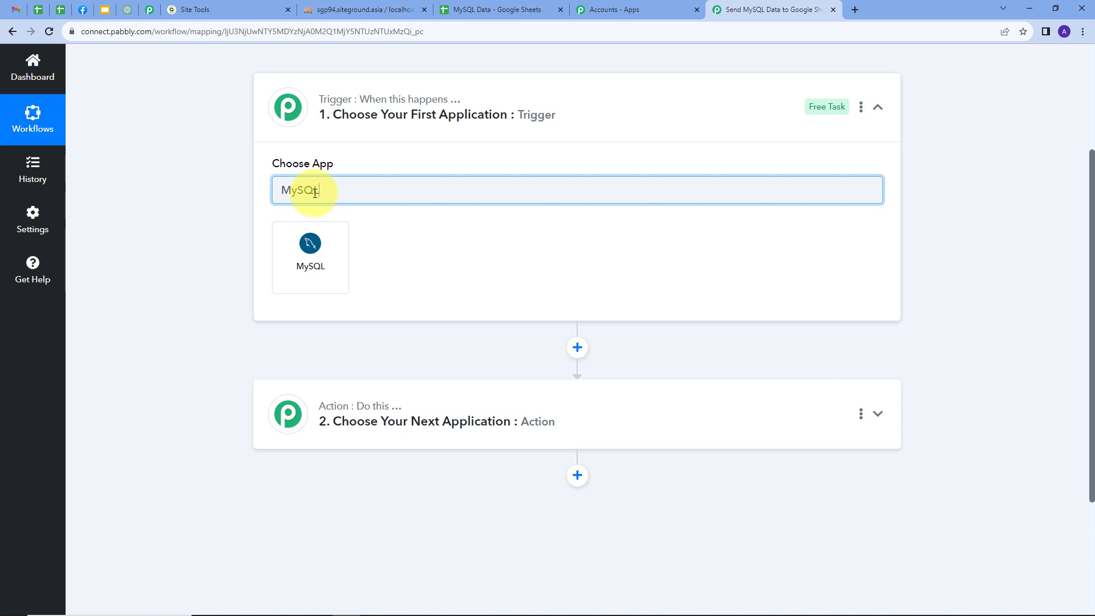
pyautogui.click(310, 236)
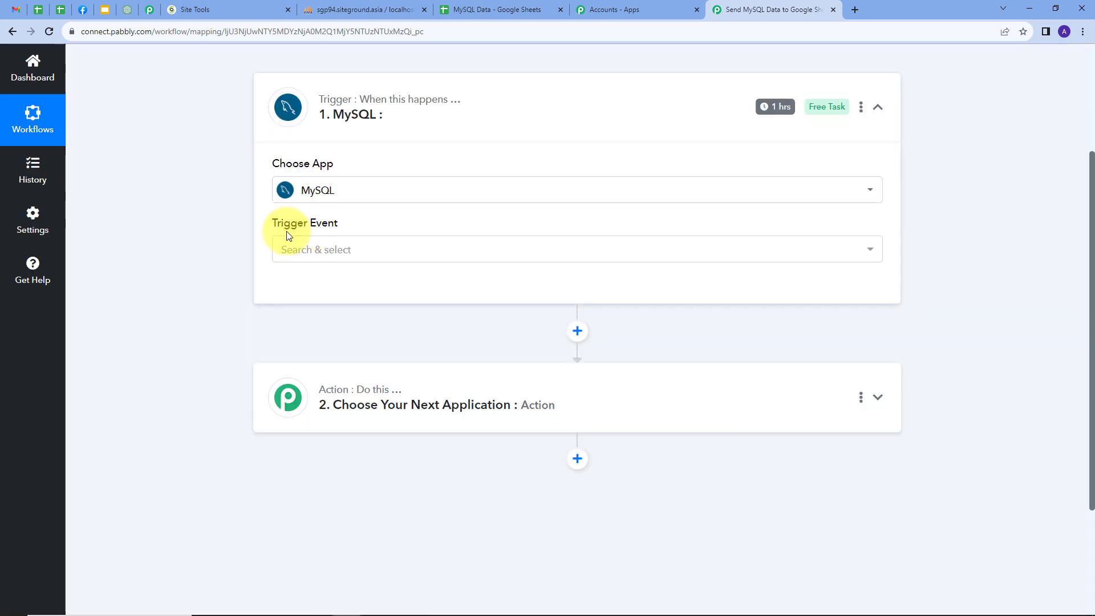
# - Set the trigger event to New Row in a Table and begin connecting the MySQL account
pyautogui.click(418, 250)
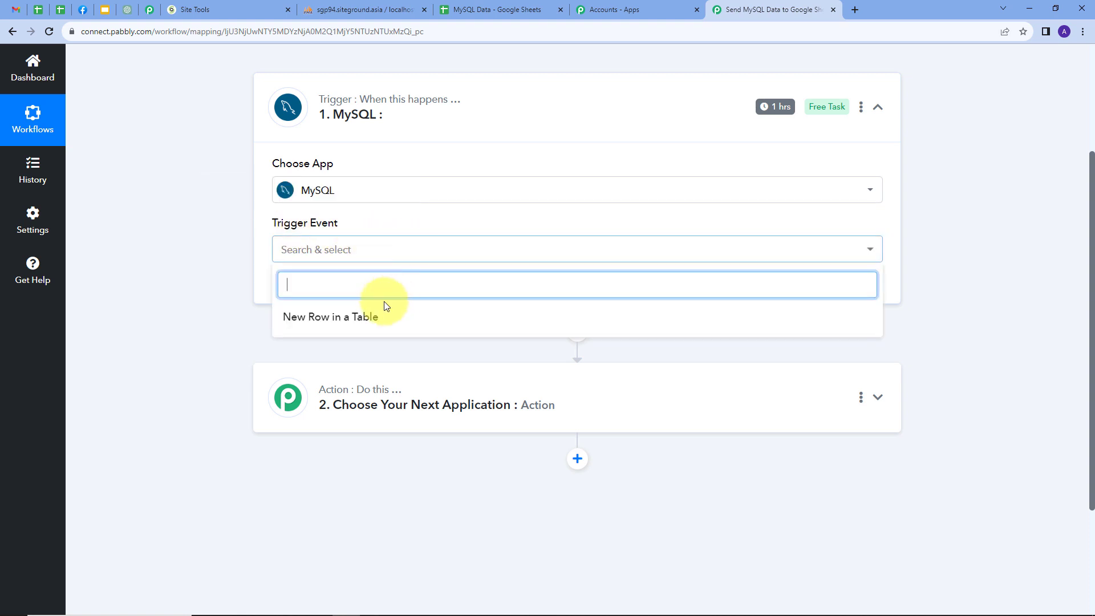
pyautogui.click(340, 318)
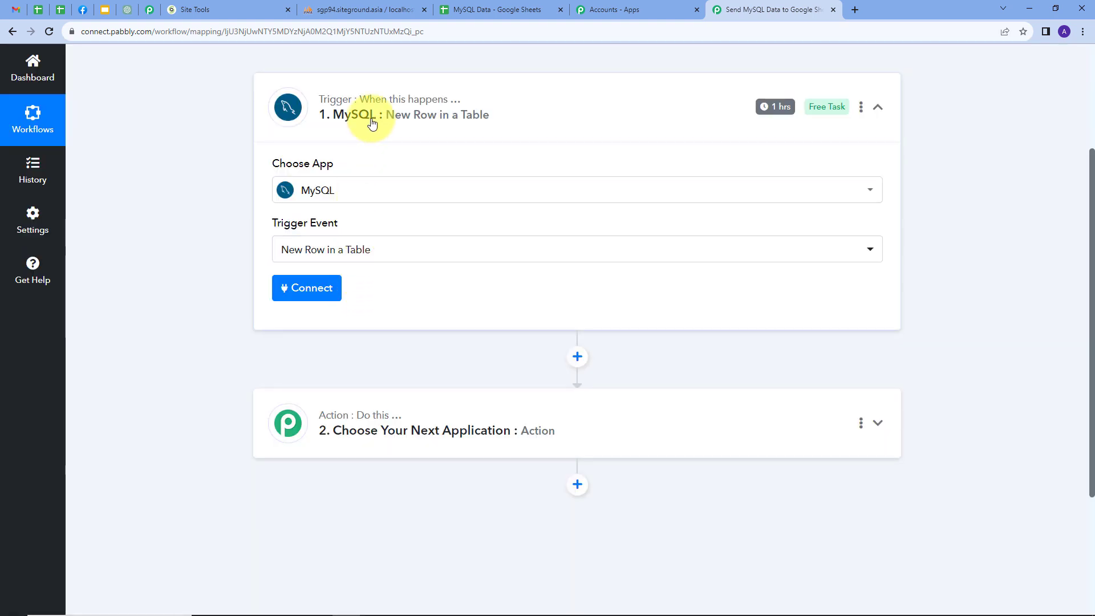
pyautogui.click(301, 290)
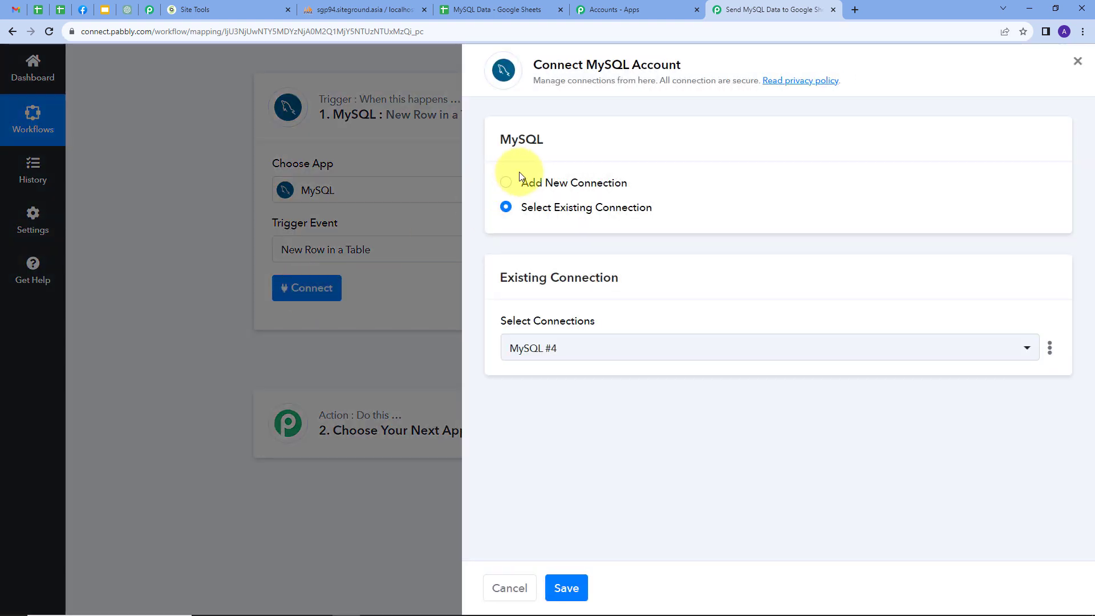
# - Save a new MySQL connection for New_Contacts keyed on Contact_ID, then switch to phpMyAdmin
pyautogui.click(539, 187)
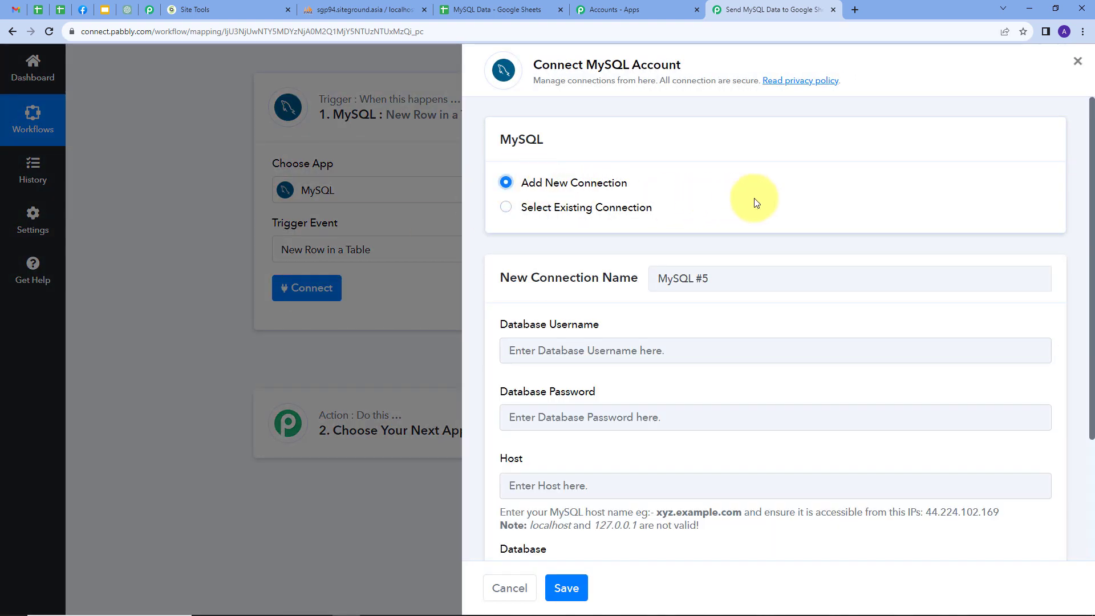
pyautogui.scroll(-2, 741, 206)
pyautogui.scroll(-1, 696, 200)
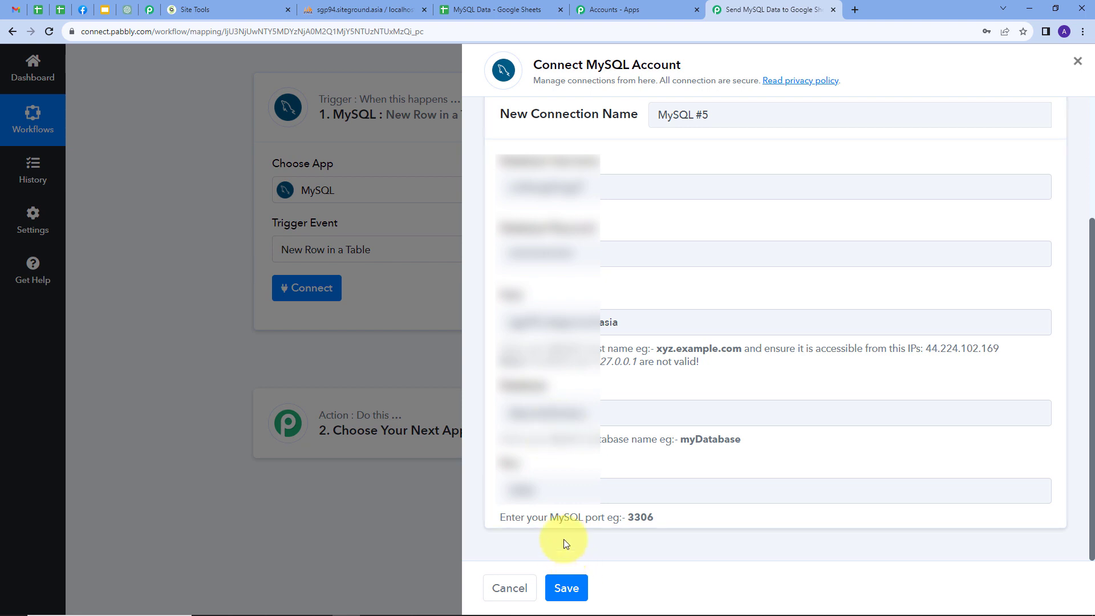
pyautogui.click(571, 589)
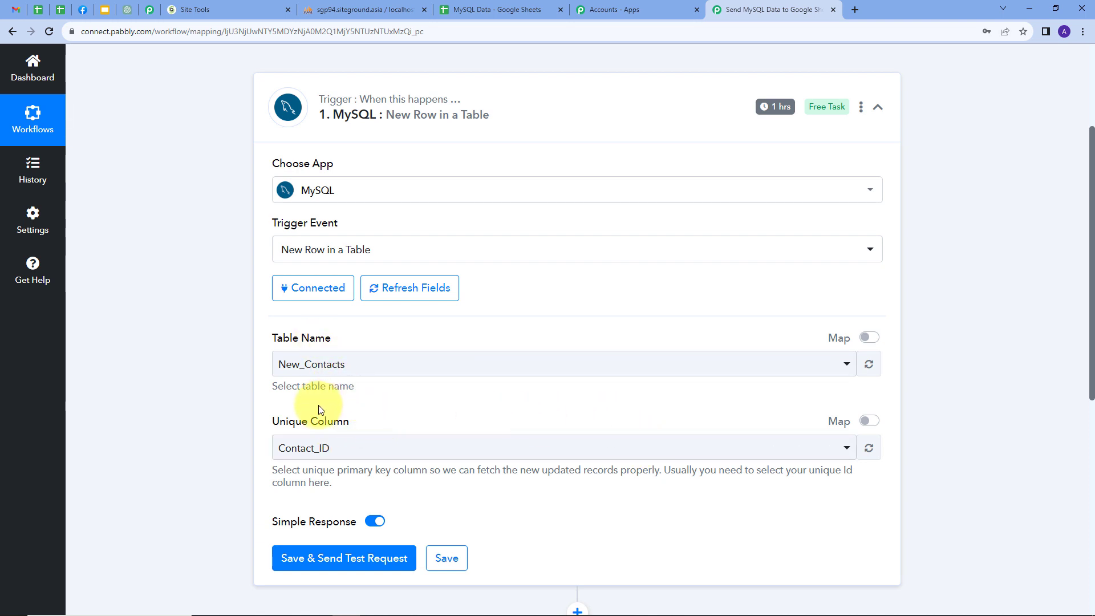
pyautogui.click(356, 10)
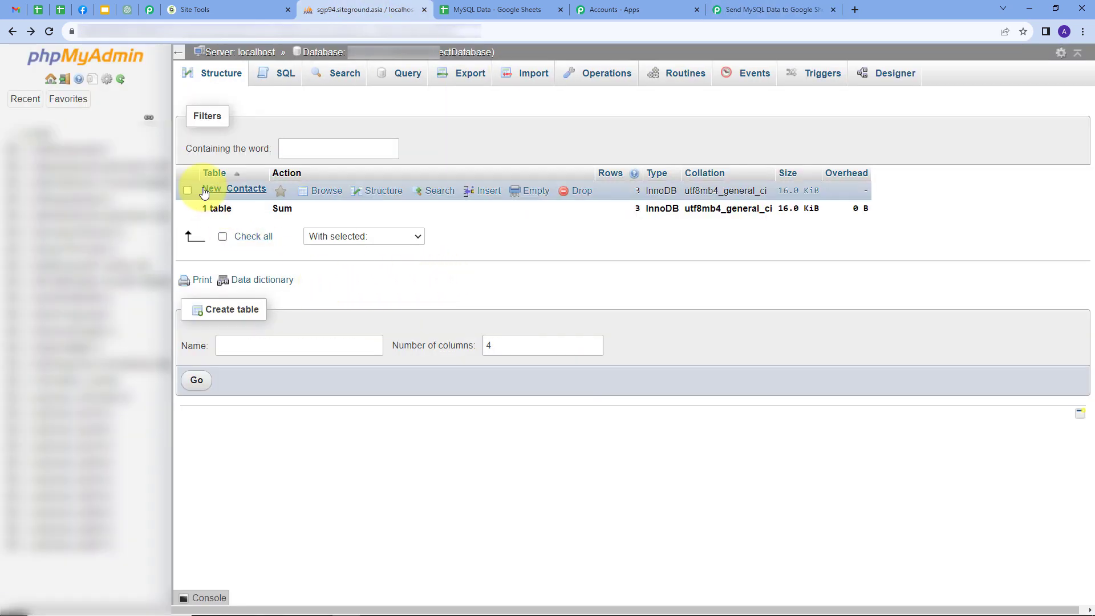
# - Browse the three New_Contacts rows, then return to the Pabbly trigger set to New_Contacts and Contact_ID
pyautogui.click(240, 192)
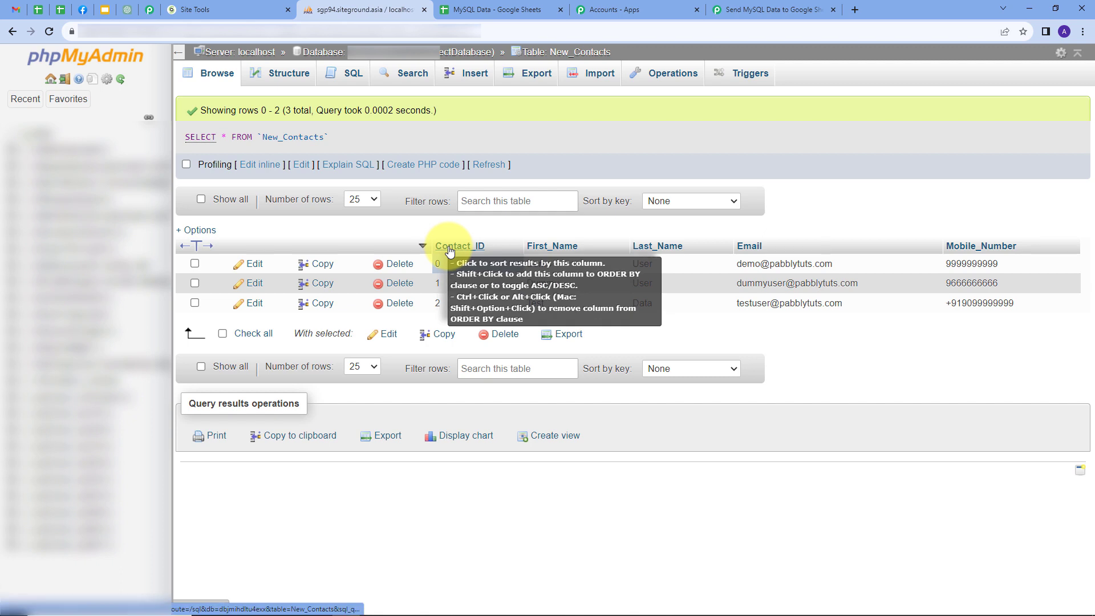
pyautogui.click(758, 6)
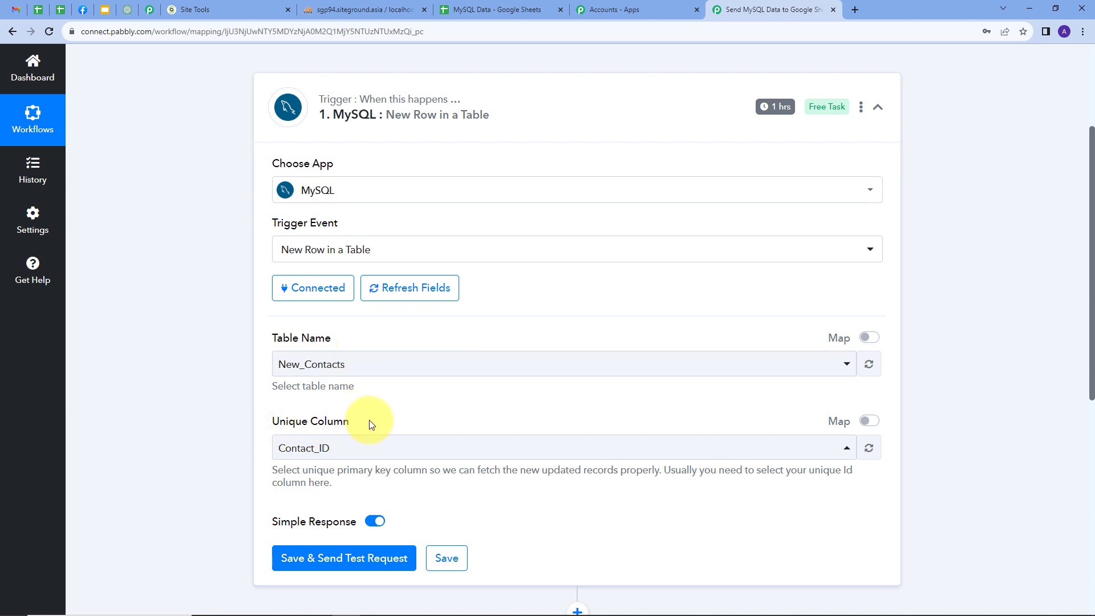
pyautogui.scroll(-1, 440, 432)
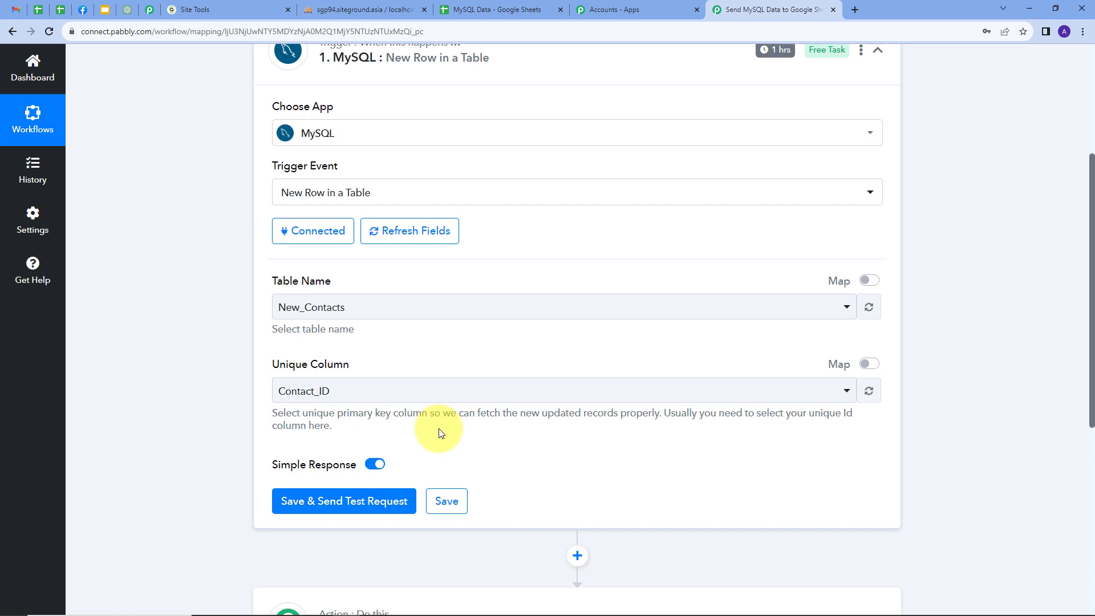
# - Confirm New_Contacts now has a fourth row, Contact_ID 3 'New Contact', then return to Pabbly
pyautogui.click(359, 10)
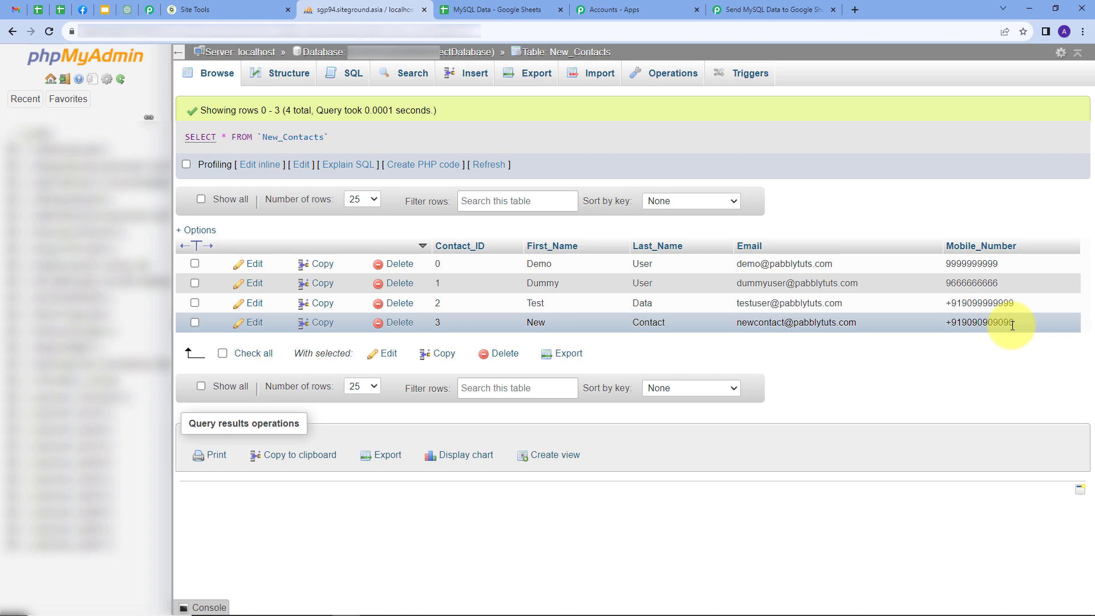
pyautogui.click(772, 7)
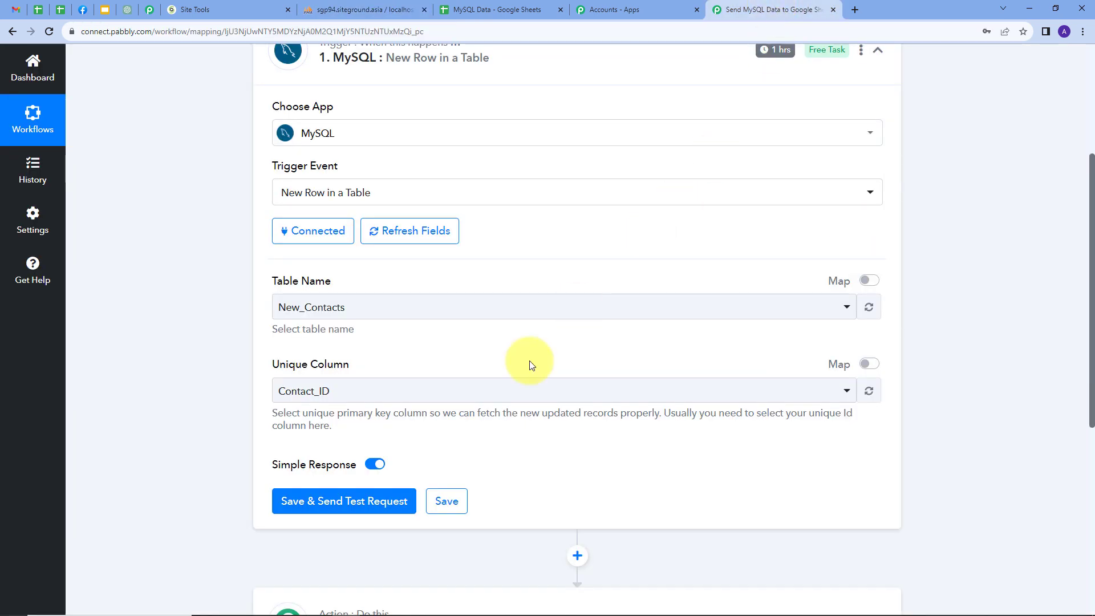
# - Save the trigger, send a test request, and check each response field, including Contact ID 3
pyautogui.click(321, 509)
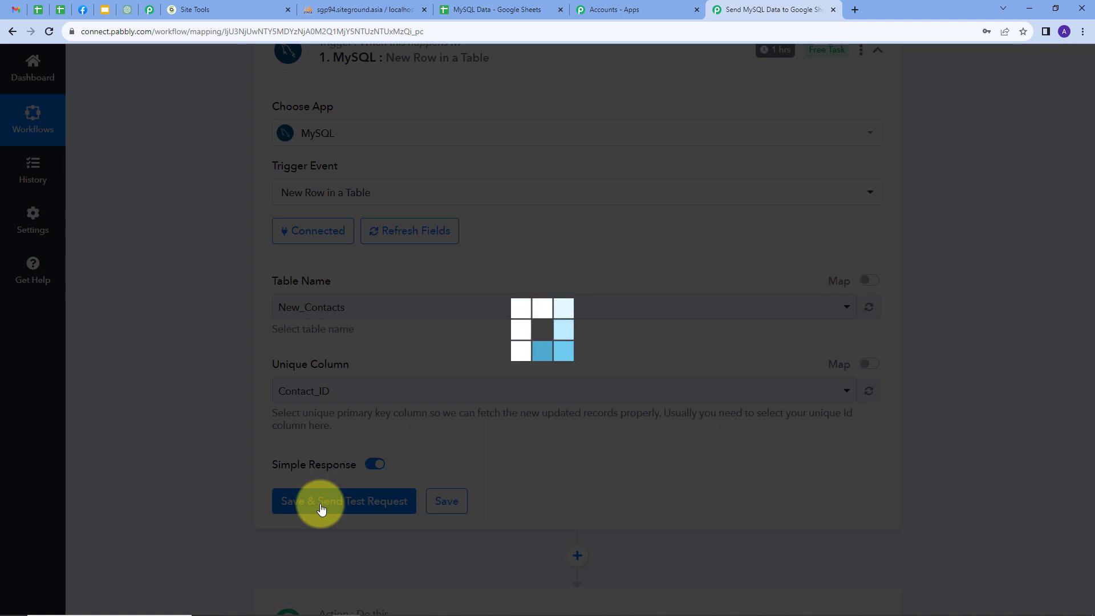
pyautogui.scroll(-5, 849, 314)
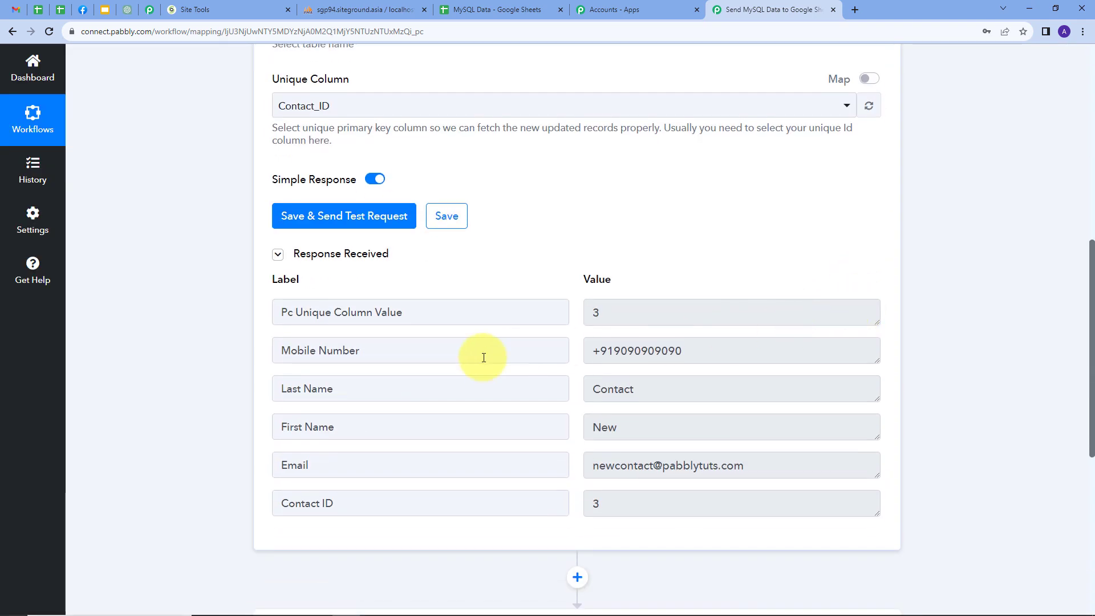
pyautogui.click(621, 313)
pyautogui.click(691, 350)
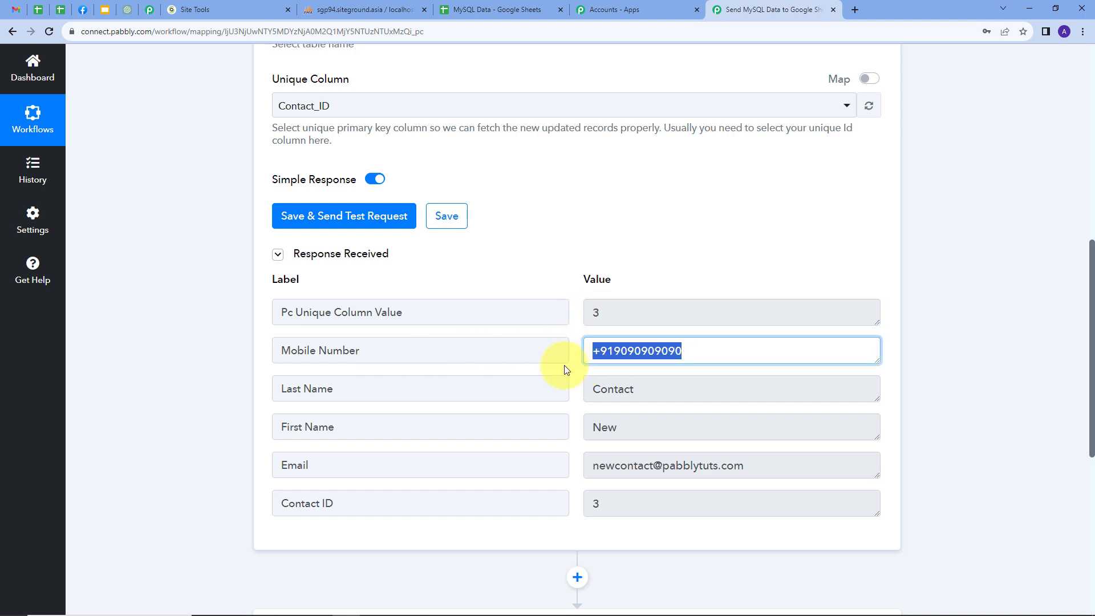
pyautogui.click(635, 428)
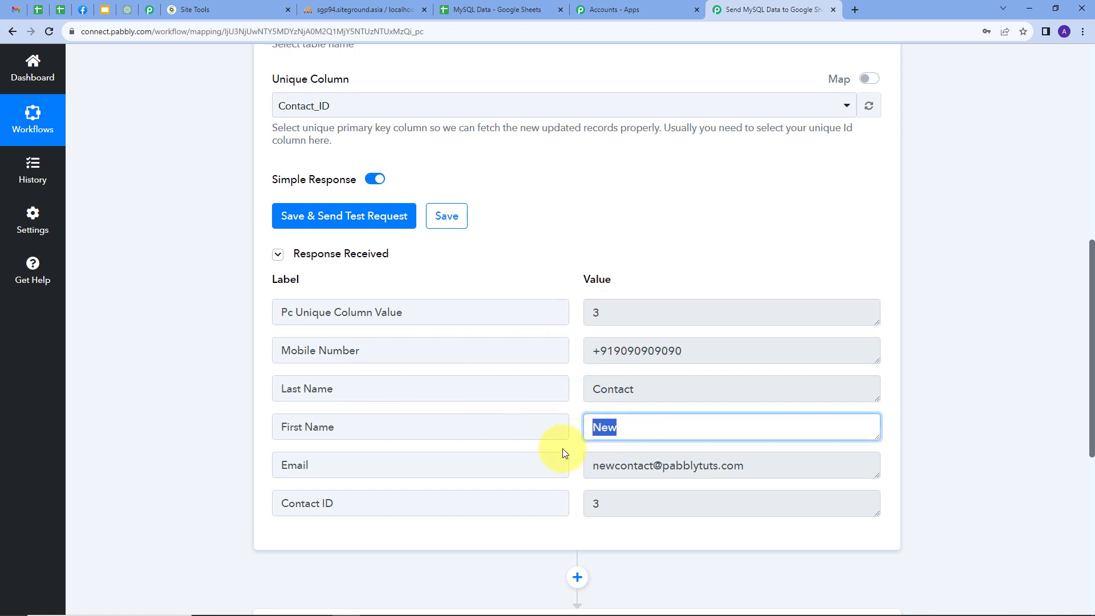
pyautogui.click(652, 390)
pyautogui.moveTo(753, 474); pyautogui.dragTo(584, 481)
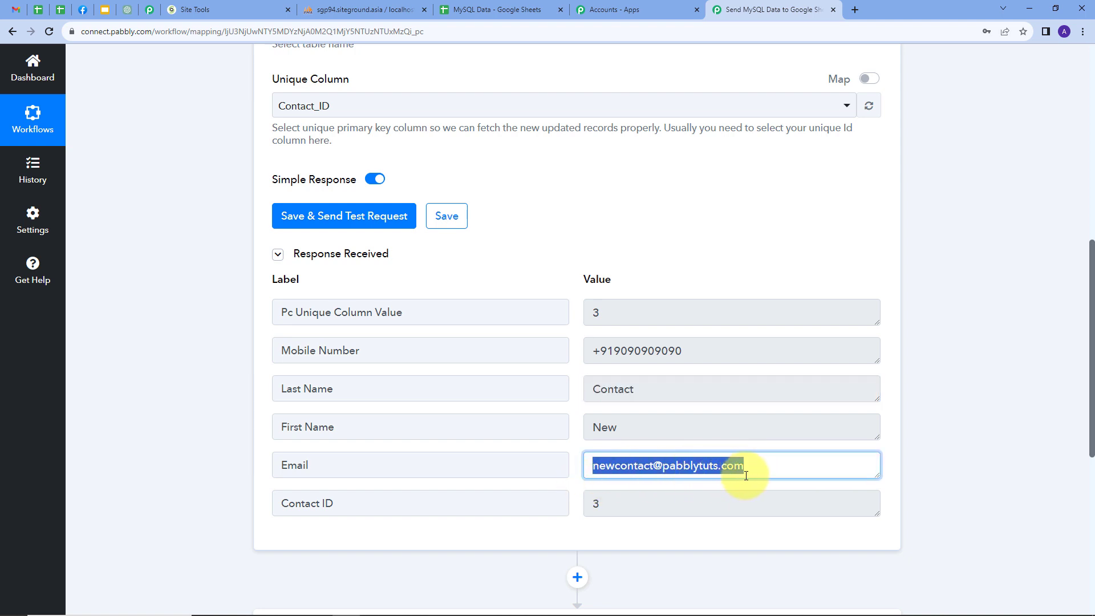
pyautogui.click(607, 504)
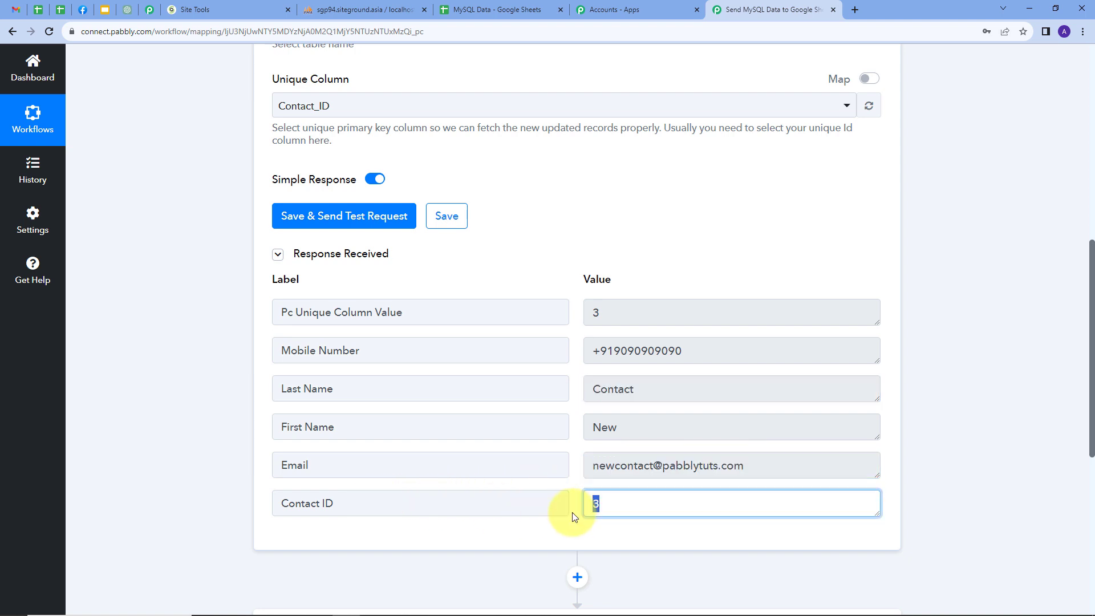
# - Expand the empty action step to show its app list
pyautogui.scroll(6, 667, 443)
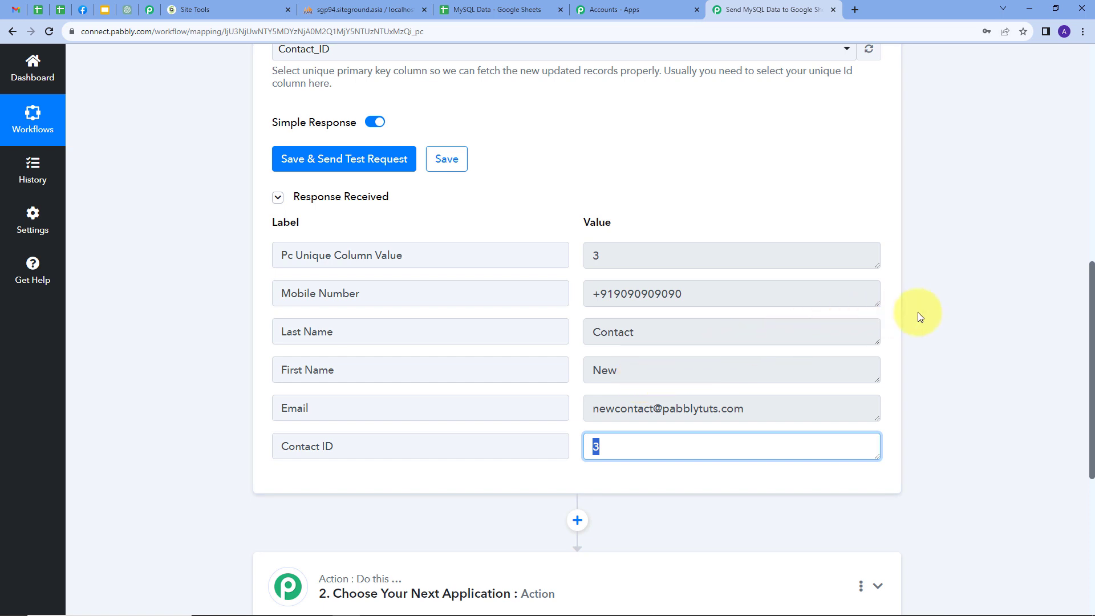
pyautogui.scroll(-2, 918, 312)
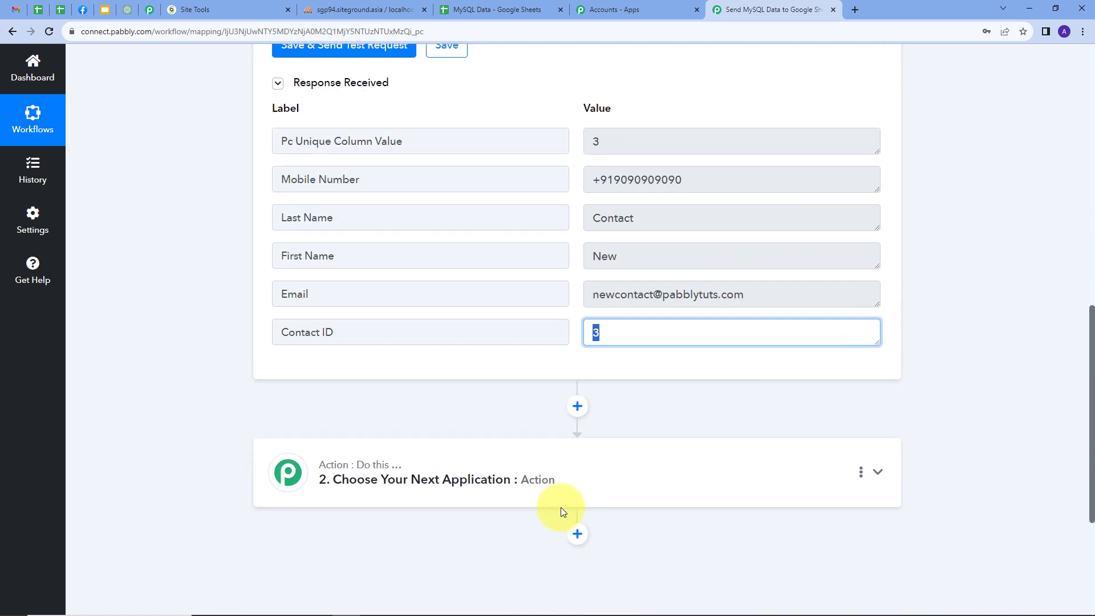
pyautogui.click(666, 474)
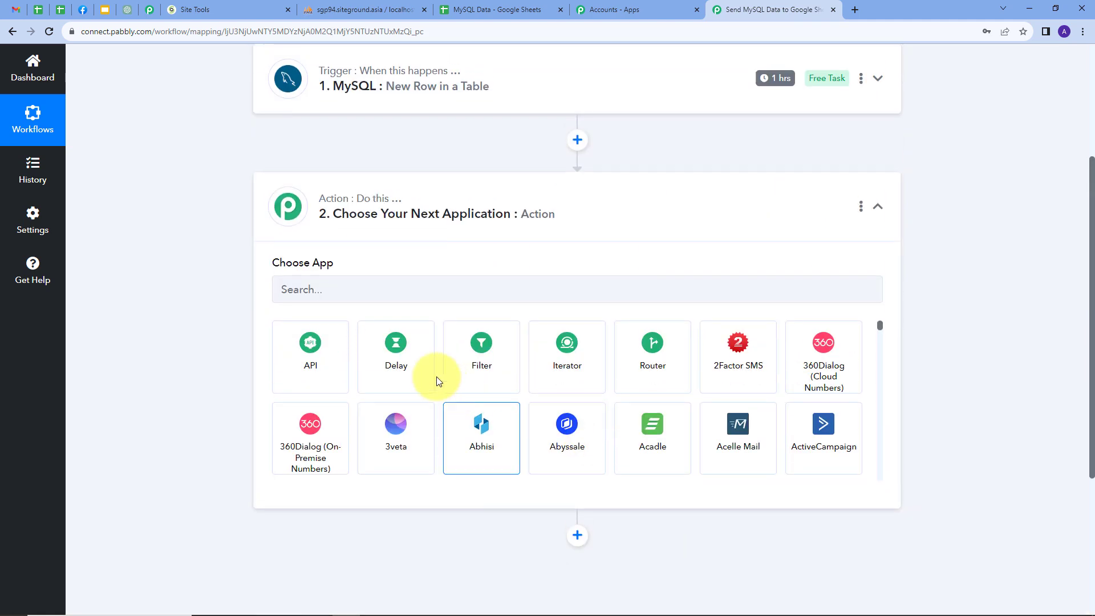
# - Choose Google Sheets as the action app, with Add New Row as the action event
pyautogui.click(423, 293)
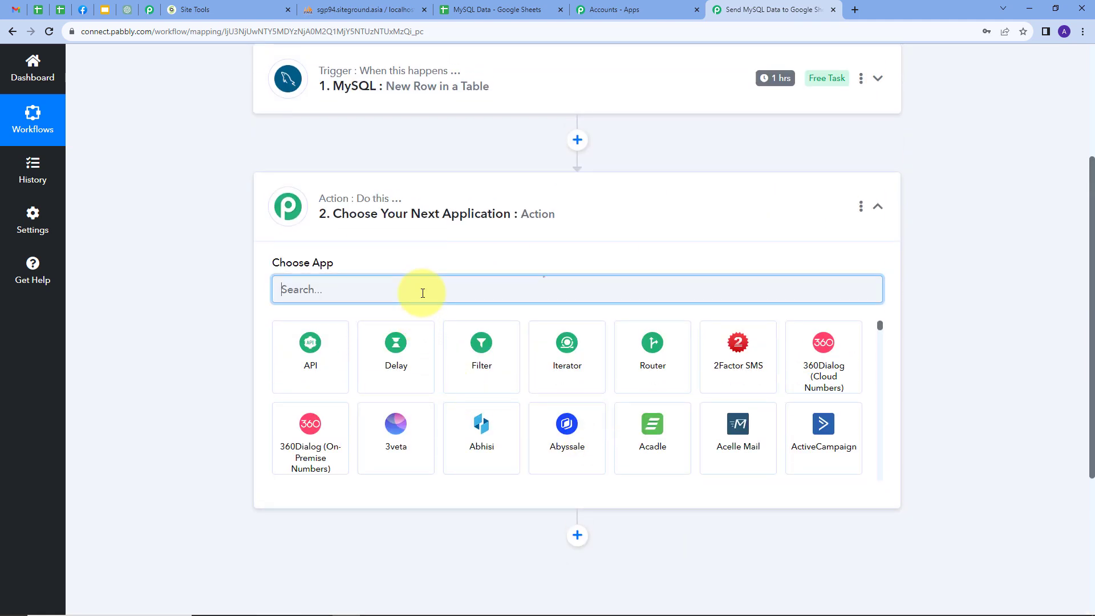
pyautogui.write('Goo')
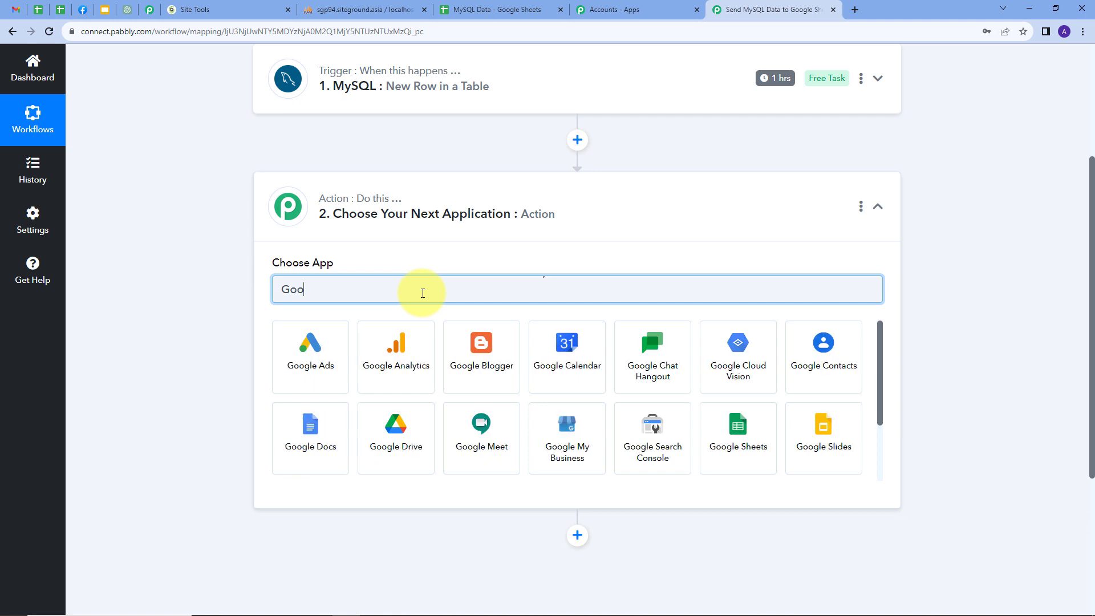
pyautogui.write('gle sh')
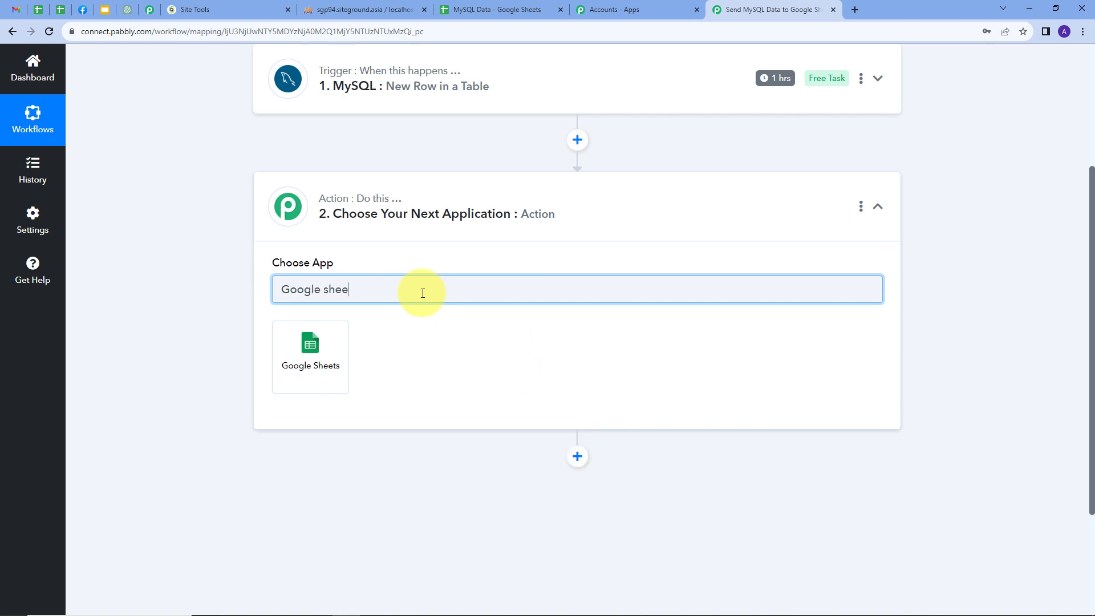
pyautogui.write('ee')
pyautogui.click(298, 349)
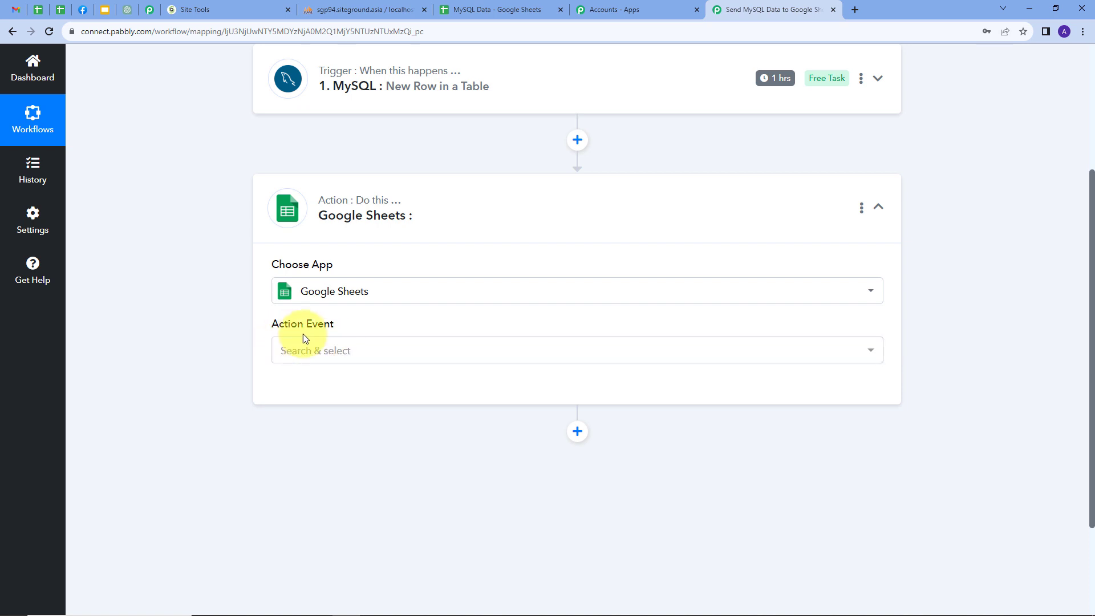
pyautogui.click(395, 349)
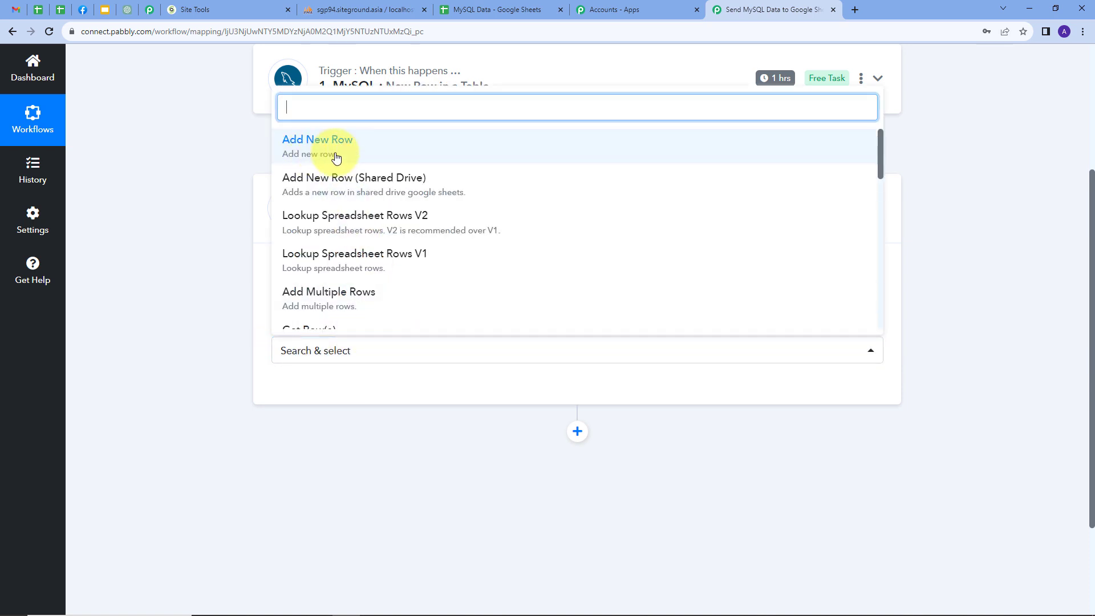
pyautogui.click(306, 157)
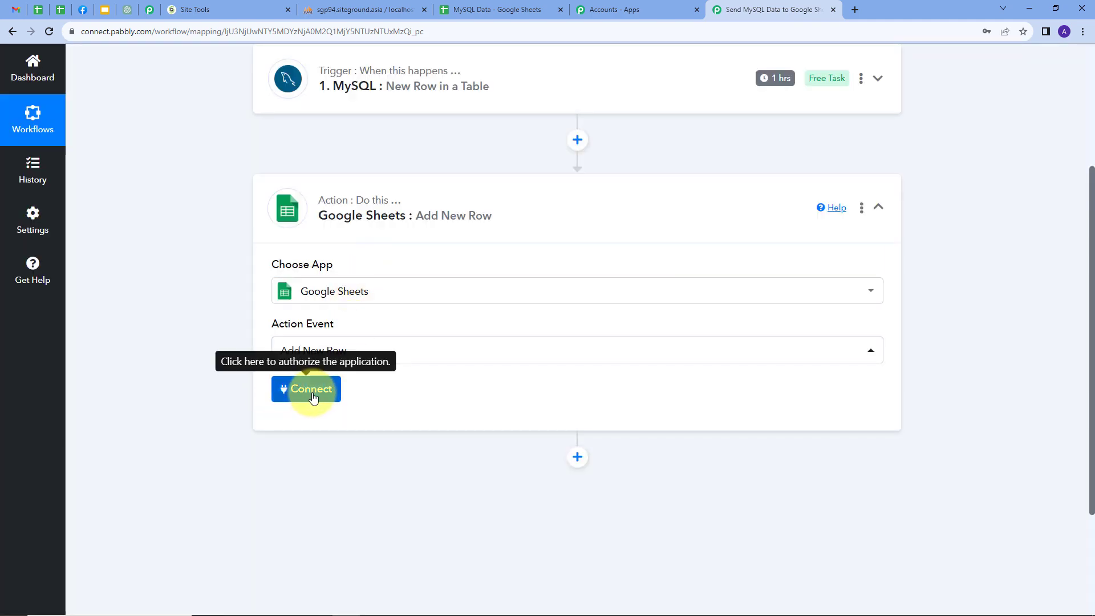
# - Add a new Google Sheets connection by signing in with Google and allowing access
pyautogui.click(313, 398)
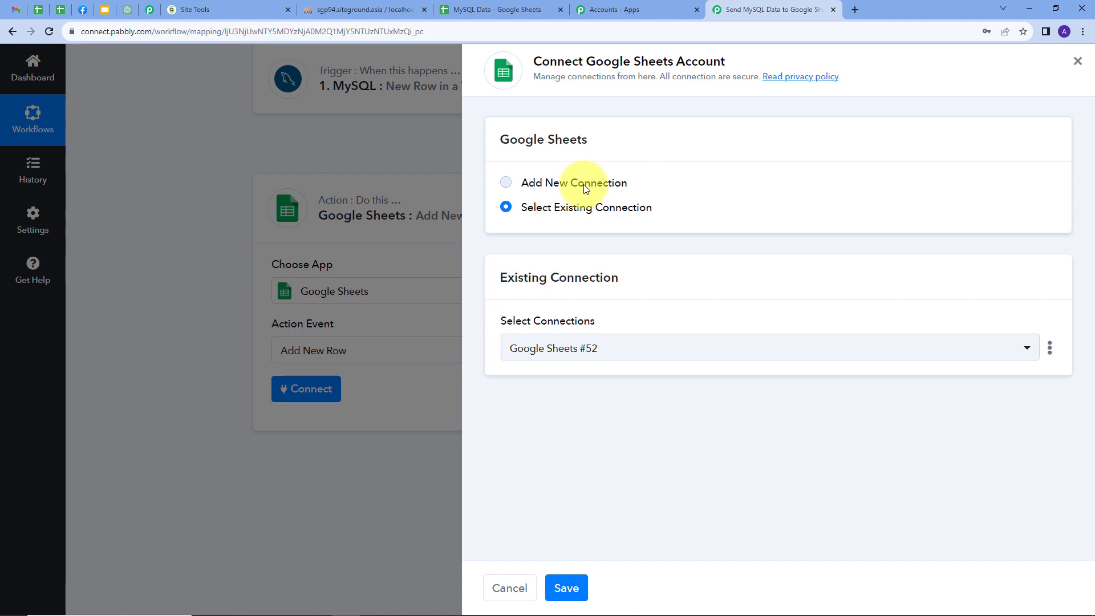
pyautogui.click(586, 188)
pyautogui.click(596, 342)
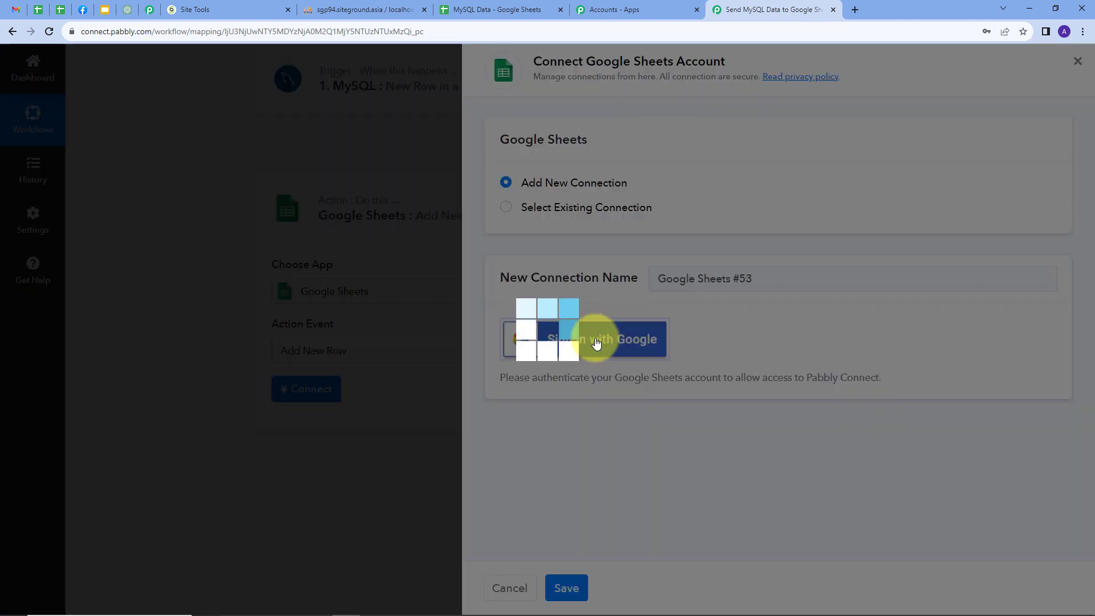
pyautogui.scroll(-5, 350, 196)
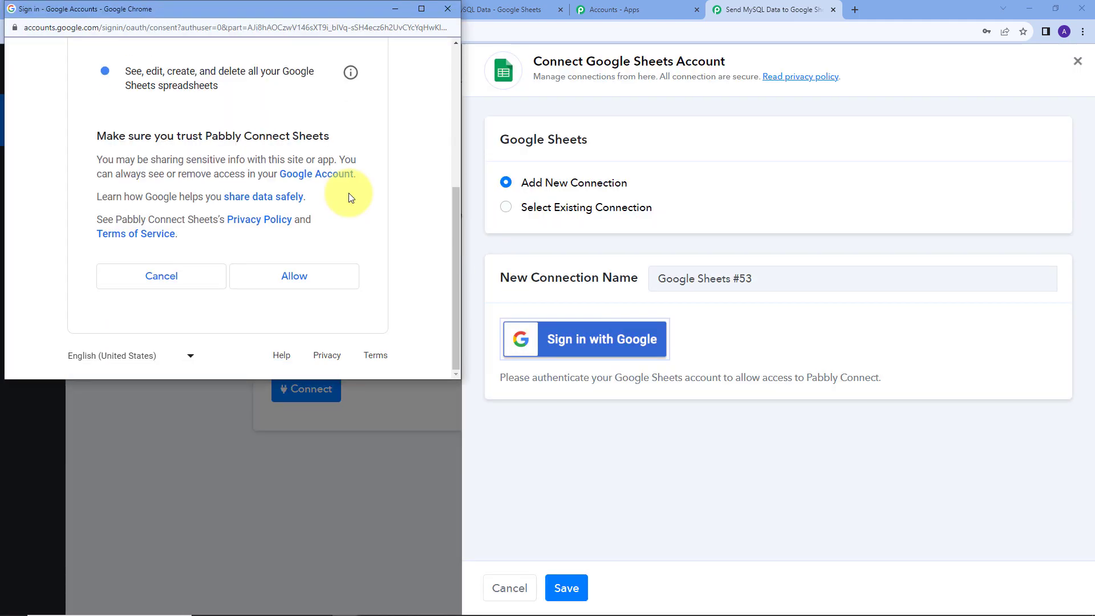
pyautogui.click(295, 277)
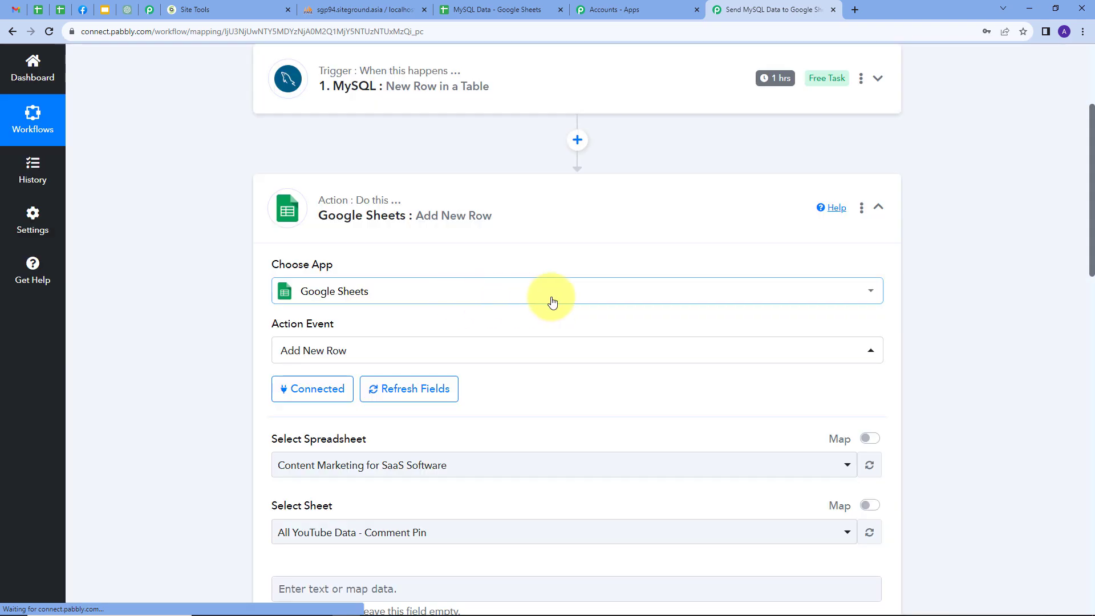
# - Check the MySQL Data spreadsheet's three contacts, then go back to the workflow's mapping form
pyautogui.scroll(-3, 627, 300)
pyautogui.scroll(-2, 501, 301)
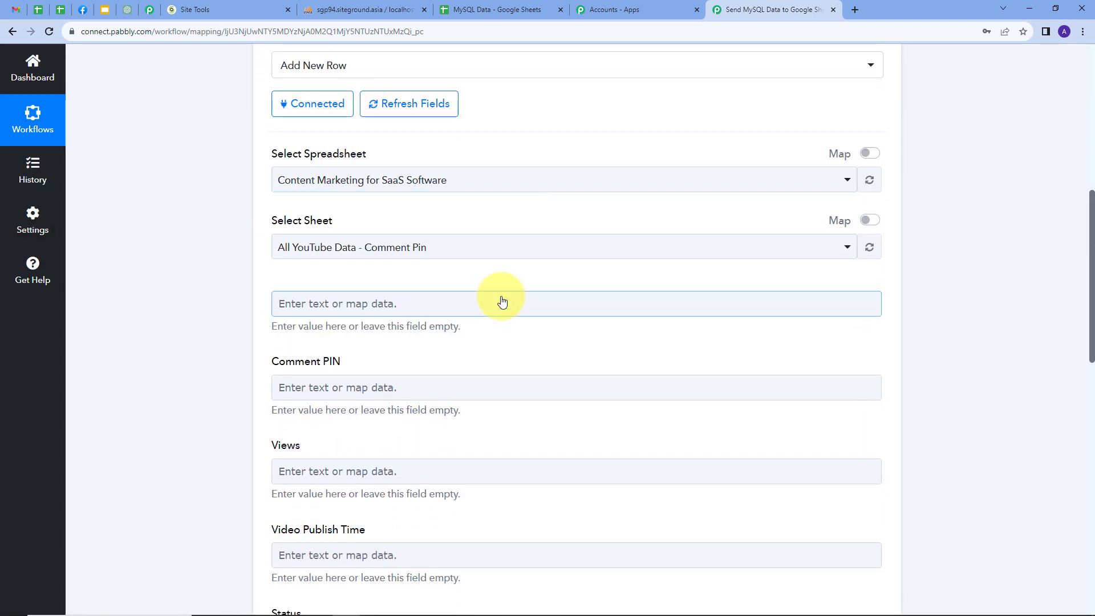
pyautogui.click(480, 11)
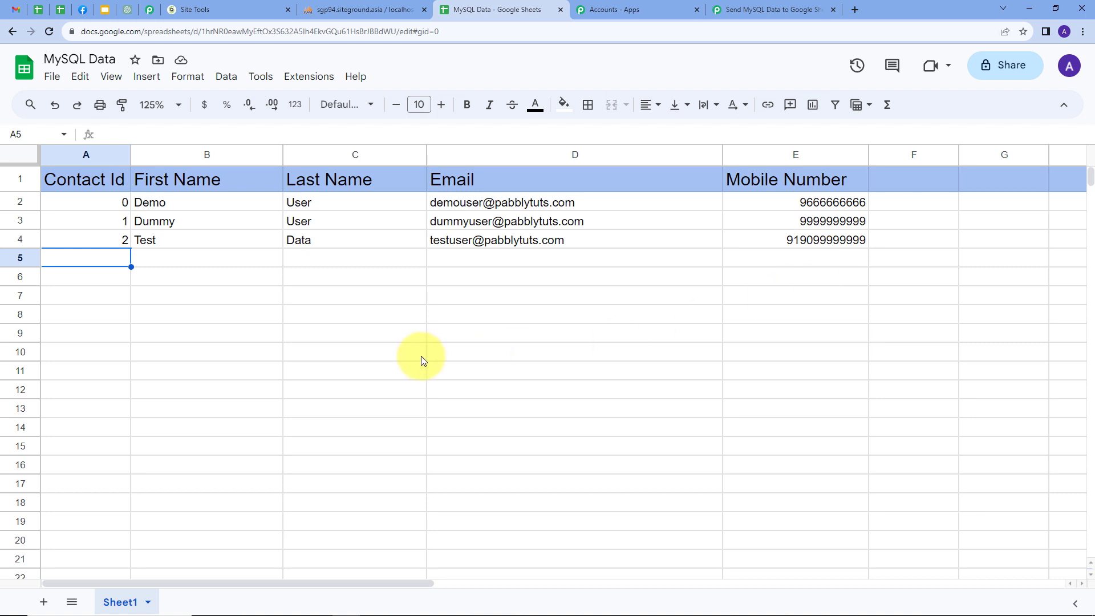
pyautogui.click(785, 12)
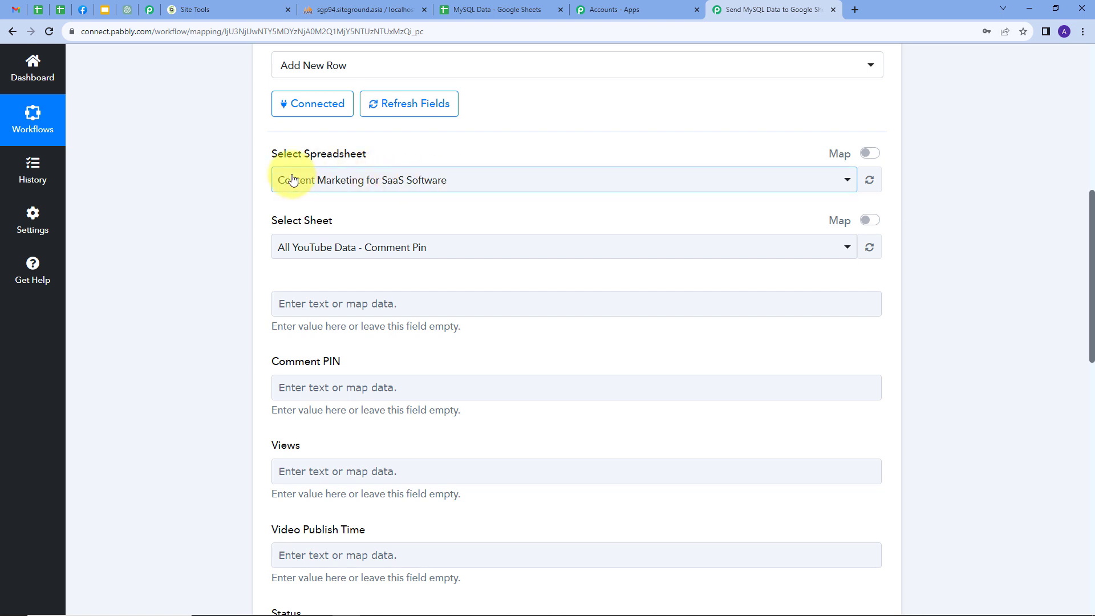
# - Select the MySQL Data spreadsheet so Sheet1's Contact Id through Mobile Number fields load
pyautogui.click(490, 179)
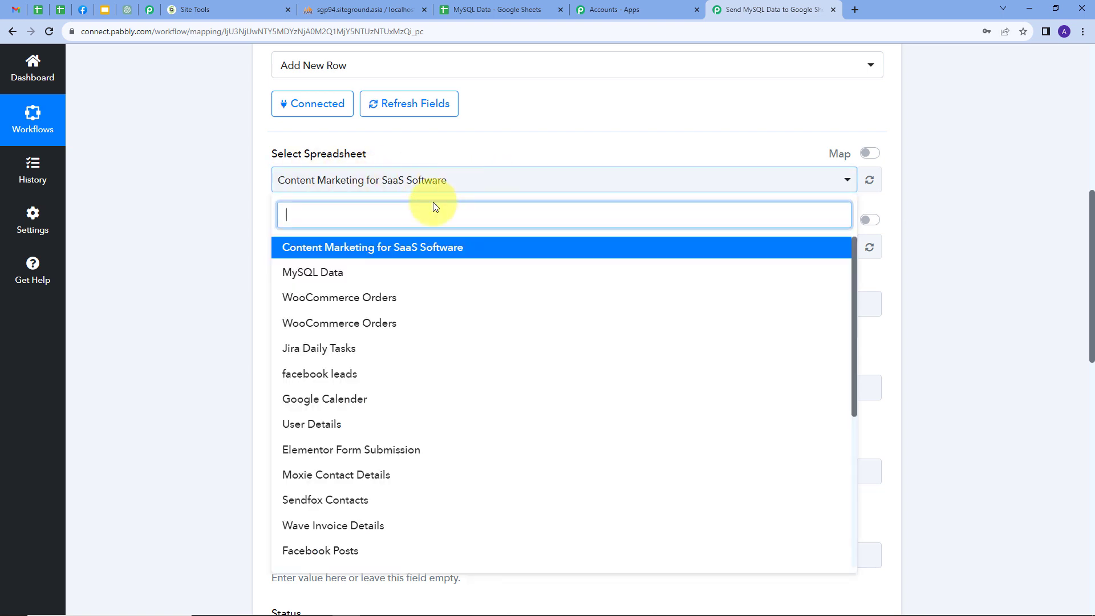
pyautogui.click(324, 273)
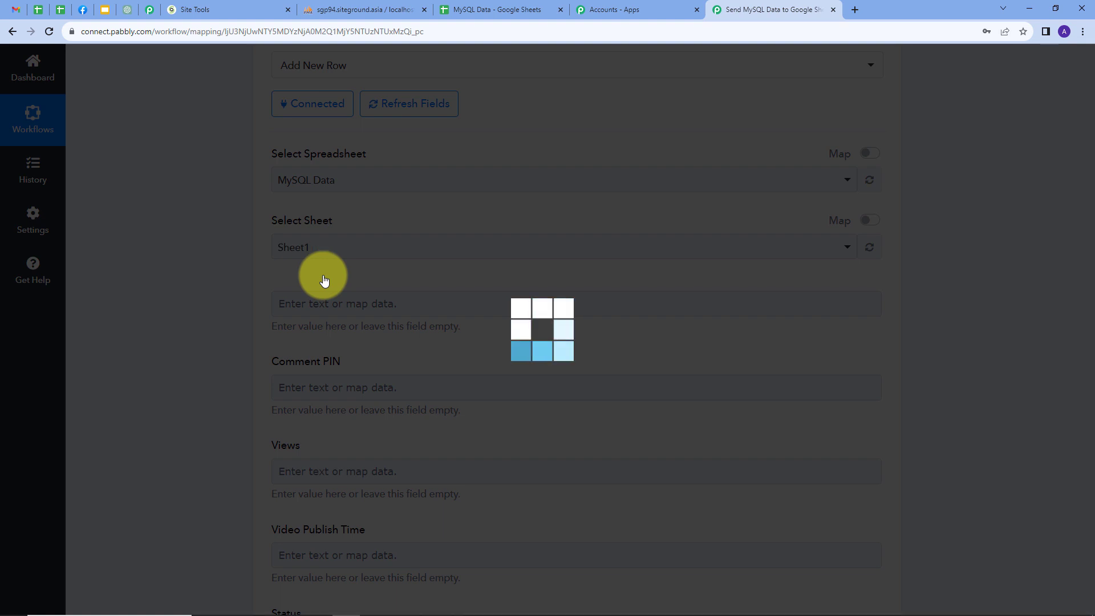
pyautogui.scroll(-1, 389, 234)
pyautogui.scroll(1, 390, 234)
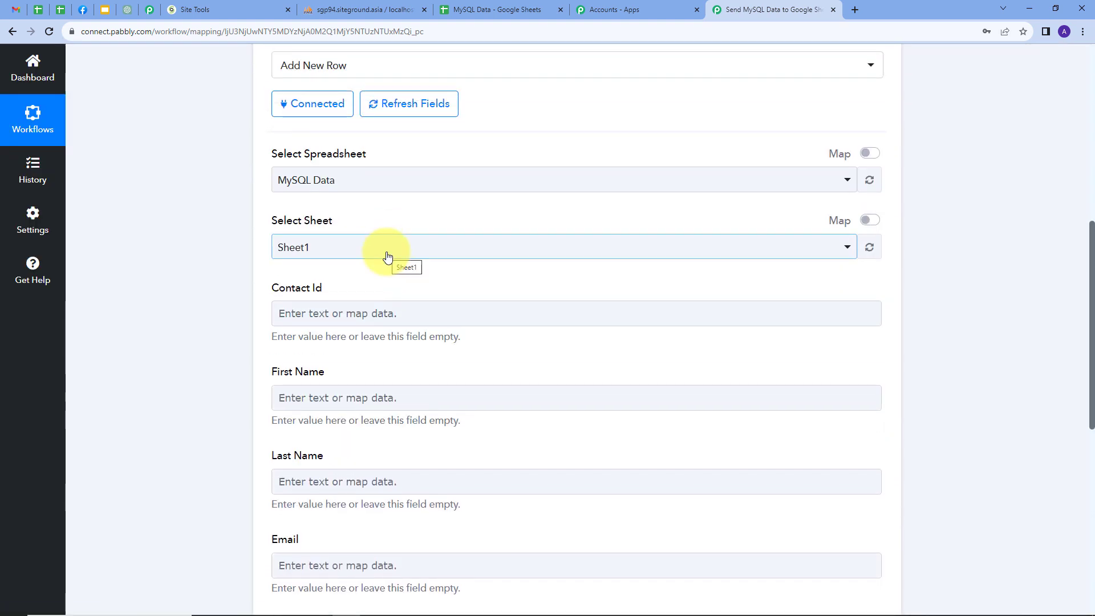
pyautogui.scroll(-1, 382, 251)
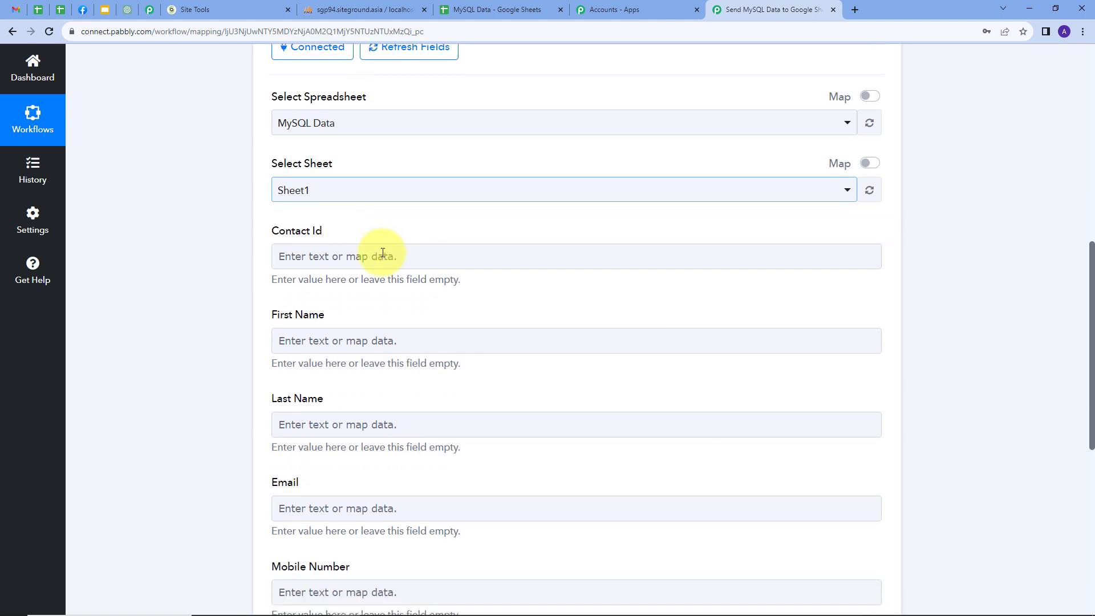
pyautogui.scroll(-2, 366, 272)
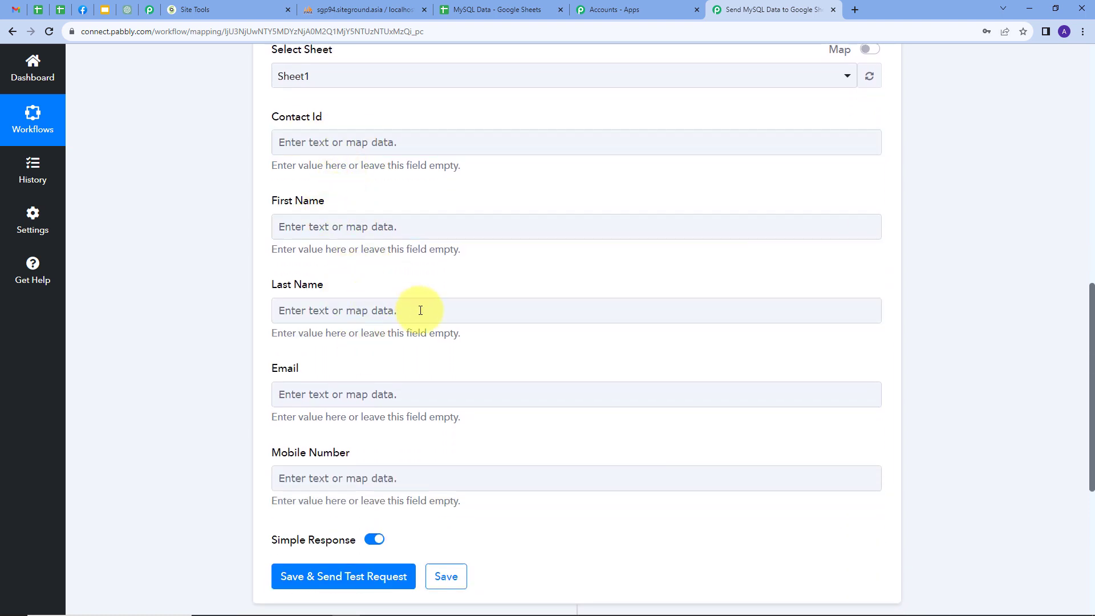
pyautogui.scroll(1, 436, 405)
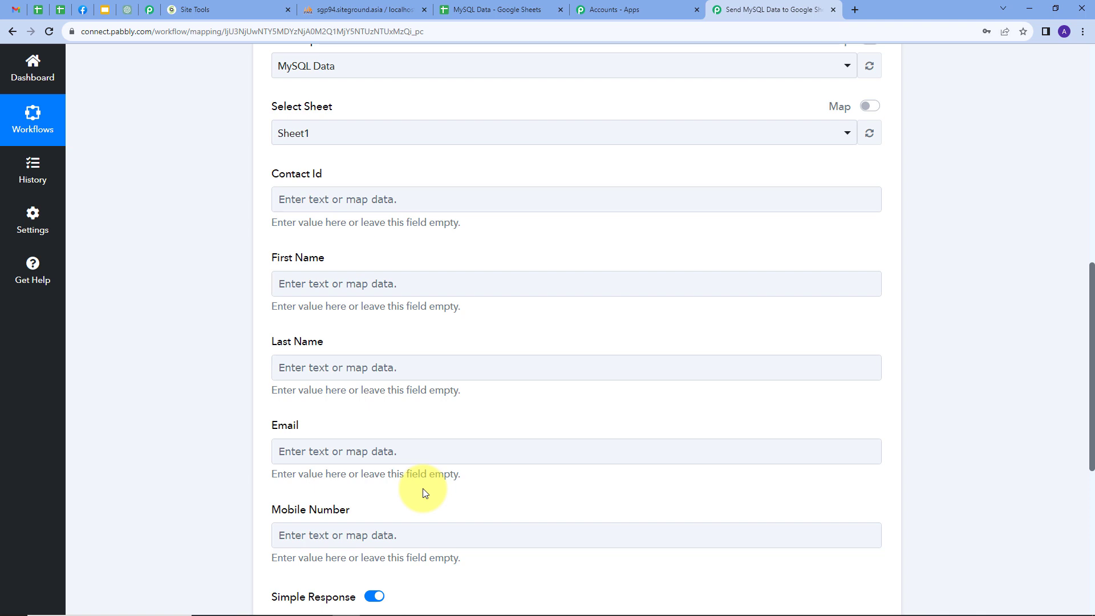
# - Map the MySQL trigger's Contact ID and First Name into the Contact Id and First Name fields
pyautogui.click(402, 205)
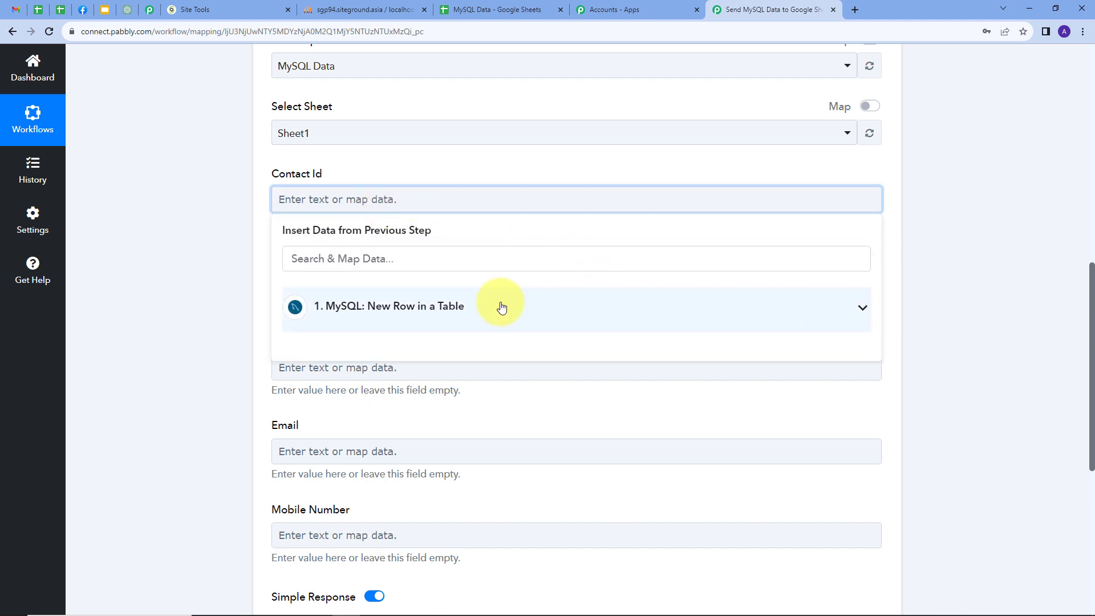
pyautogui.click(435, 312)
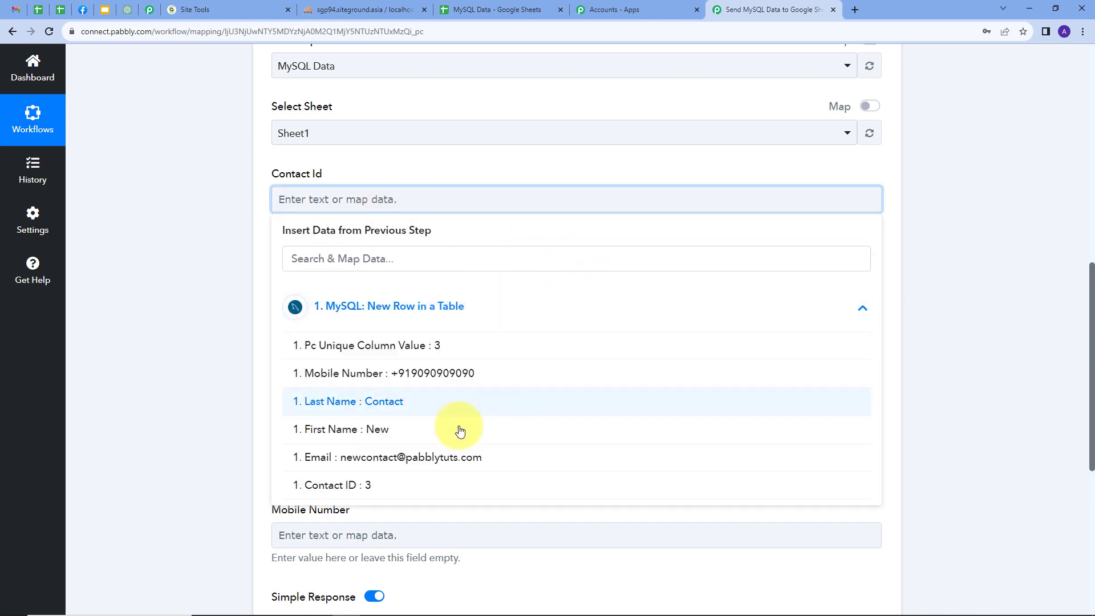
pyautogui.click(370, 486)
pyautogui.click(403, 170)
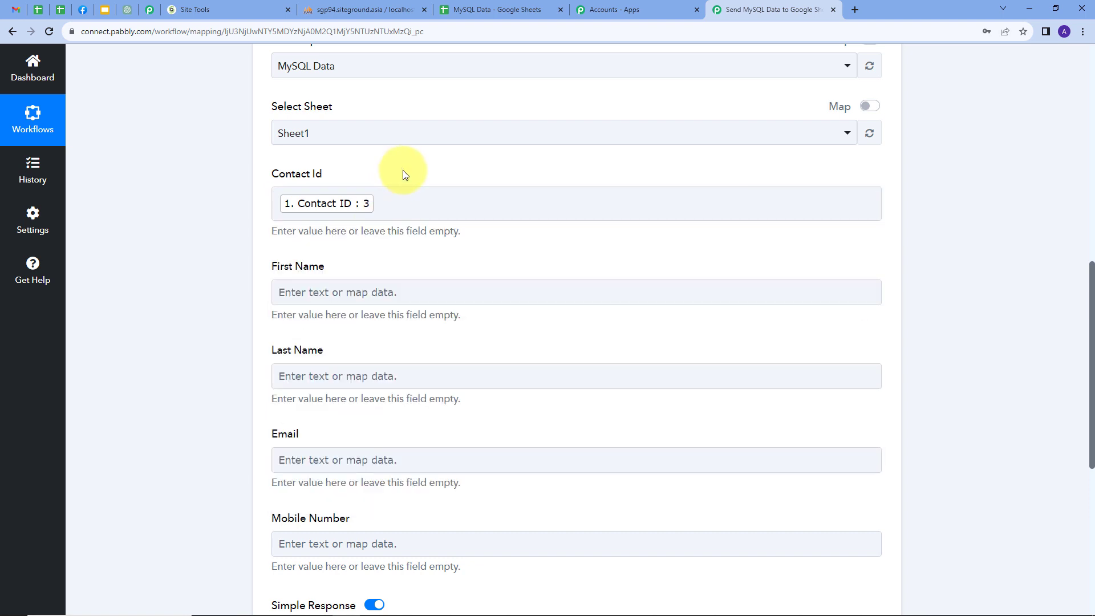
pyautogui.click(334, 290)
pyautogui.click(371, 409)
pyautogui.scroll(-1, 393, 477)
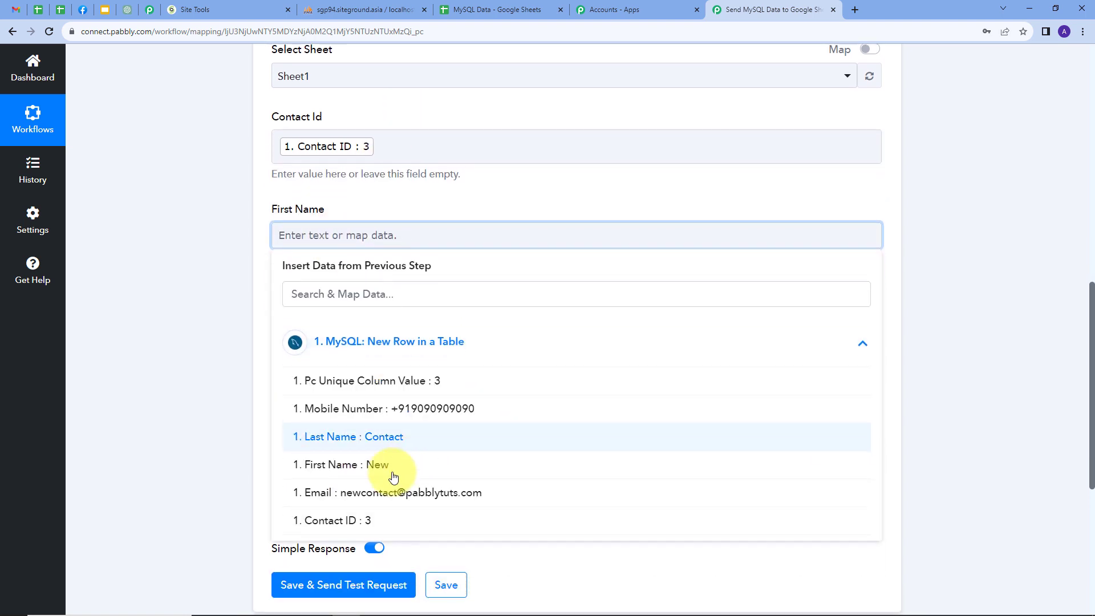
pyautogui.click(373, 467)
# - Map the trigger's Last Name and Email into the Last Name and Email fields
pyautogui.click(413, 203)
pyautogui.click(349, 329)
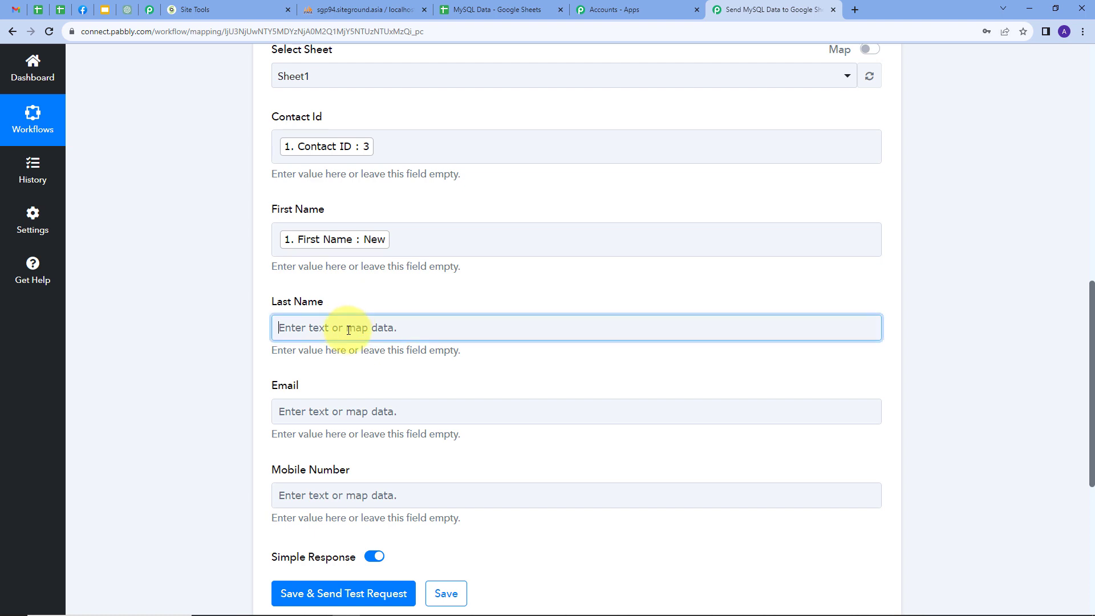
pyautogui.click(415, 434)
pyautogui.click(368, 525)
pyautogui.click(435, 287)
pyautogui.scroll(-2, 399, 302)
pyautogui.click(362, 308)
pyautogui.click(408, 424)
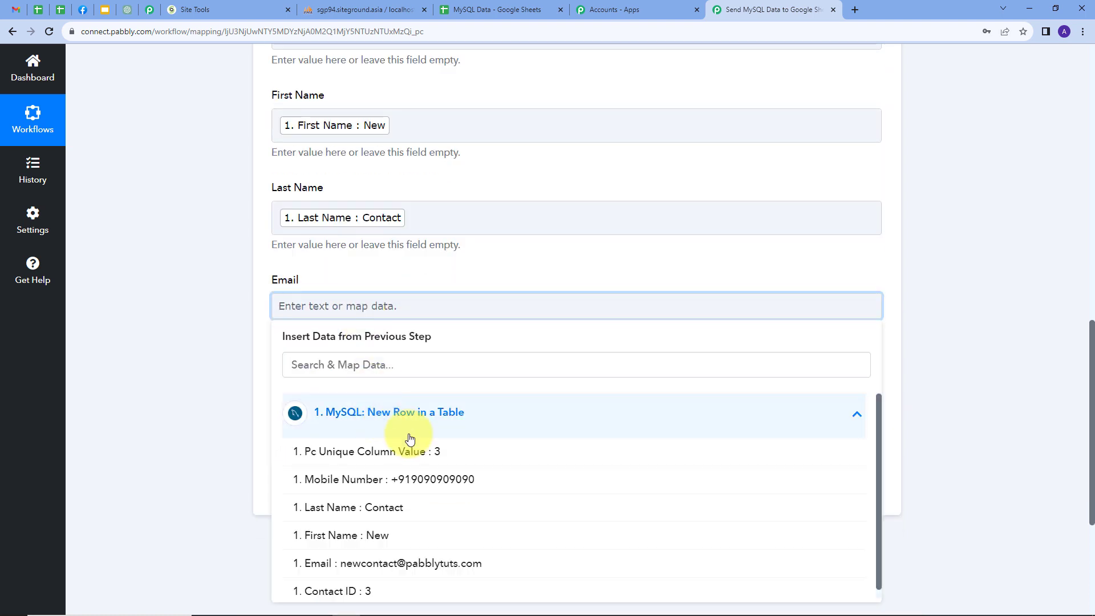
pyautogui.click(395, 562)
# - Map the trigger's Mobile Number into Mobile Number, then save and send a test request
pyautogui.click(349, 399)
pyautogui.click(378, 502)
pyautogui.scroll(-1, 462, 507)
pyautogui.click(462, 507)
pyautogui.click(464, 319)
pyautogui.scroll(1, 465, 297)
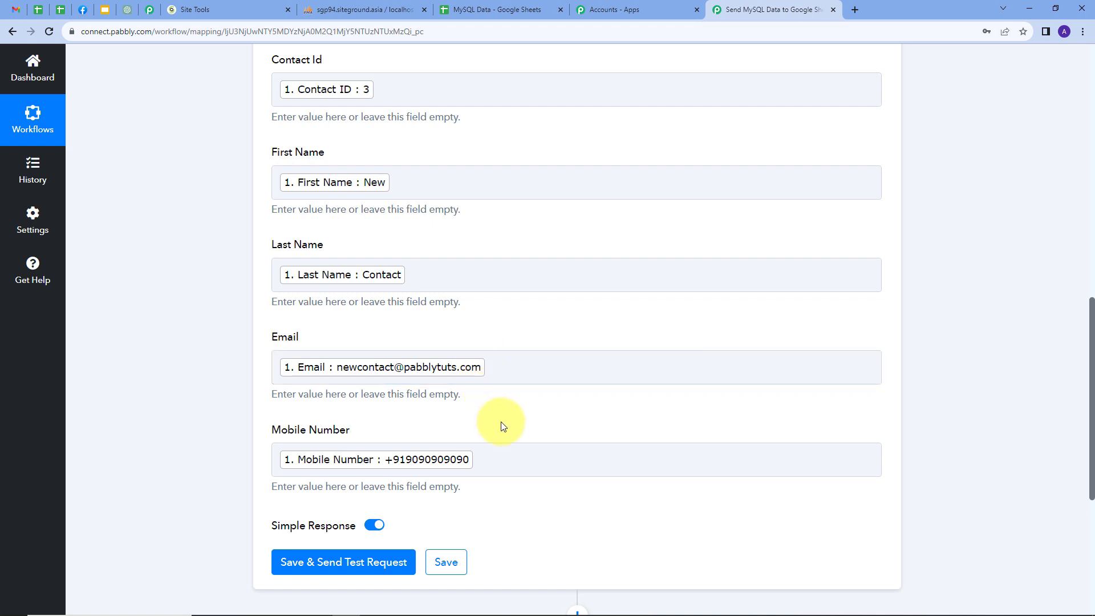
pyautogui.click(349, 564)
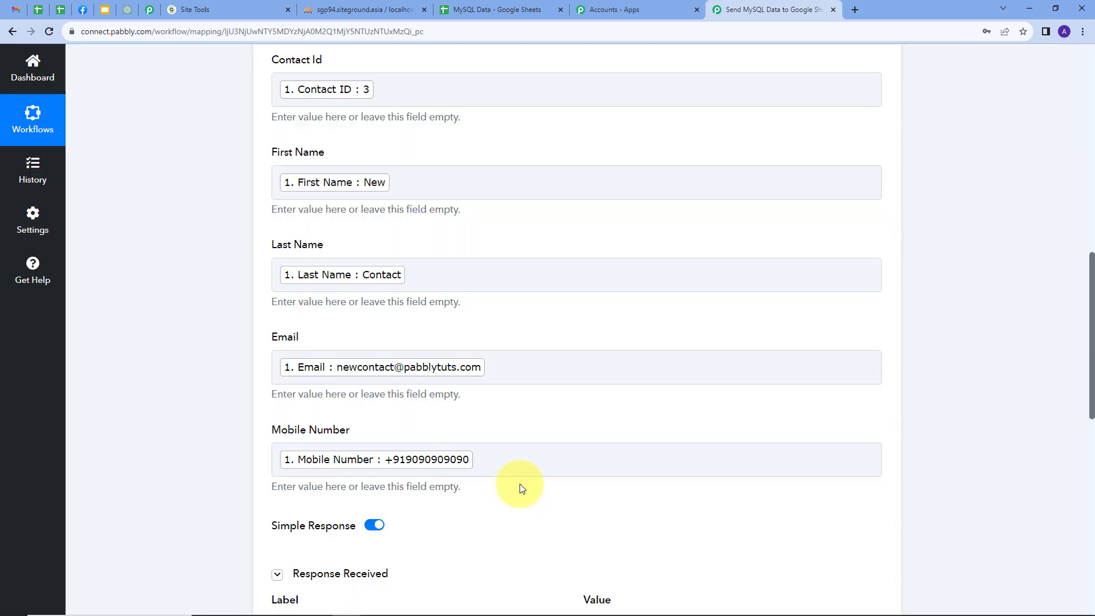
# - Review the test response reporting 5 cells written to Sheet1!A5:E5, then go to the spreadsheet
pyautogui.scroll(-5, 668, 369)
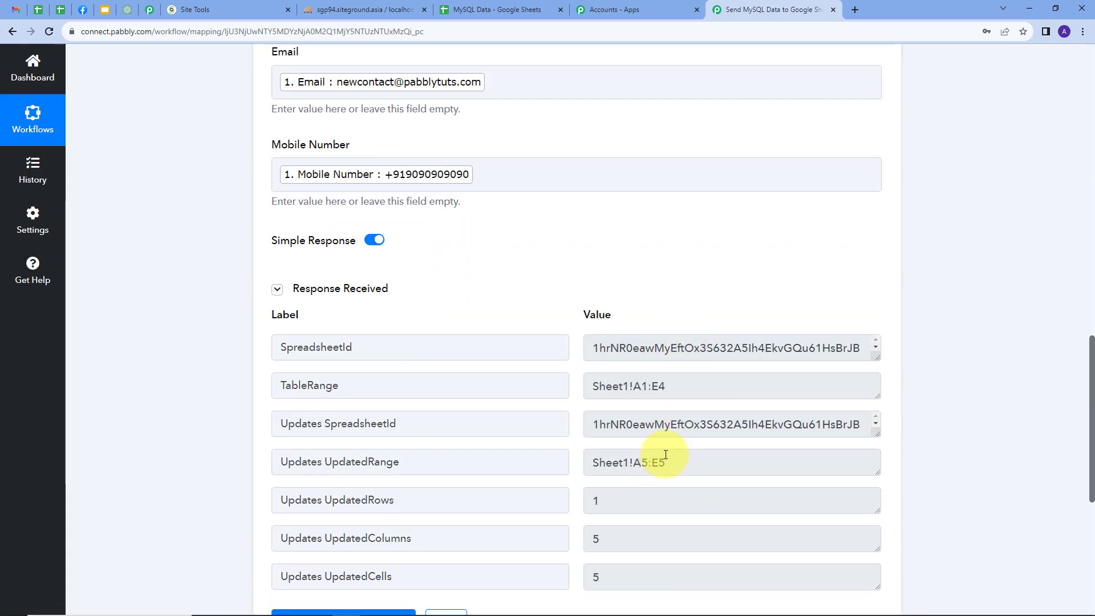
pyautogui.scroll(-1, 665, 451)
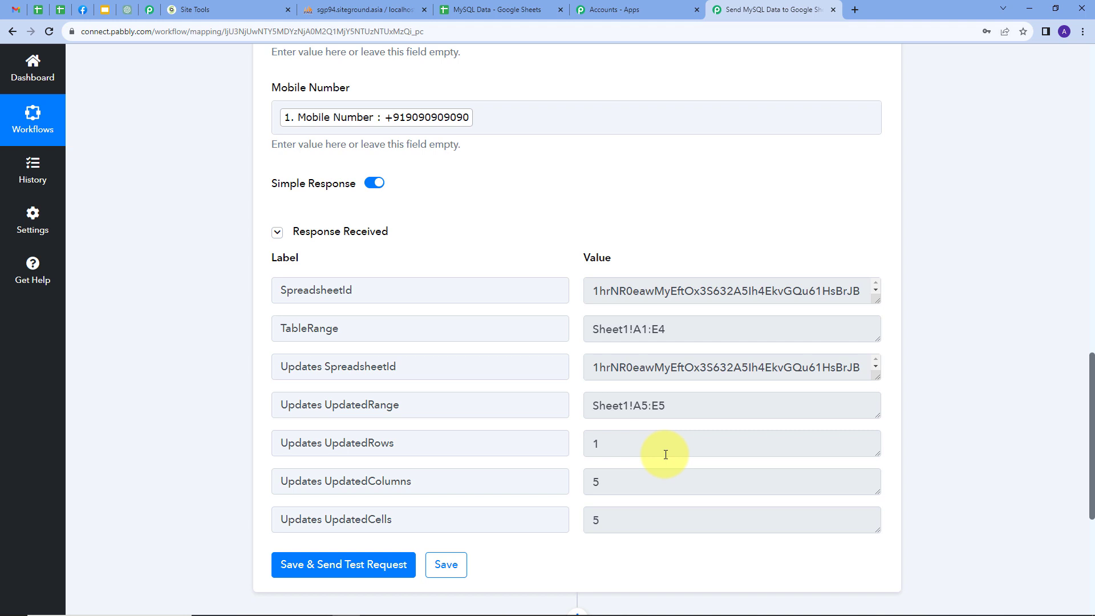
pyautogui.click(471, 9)
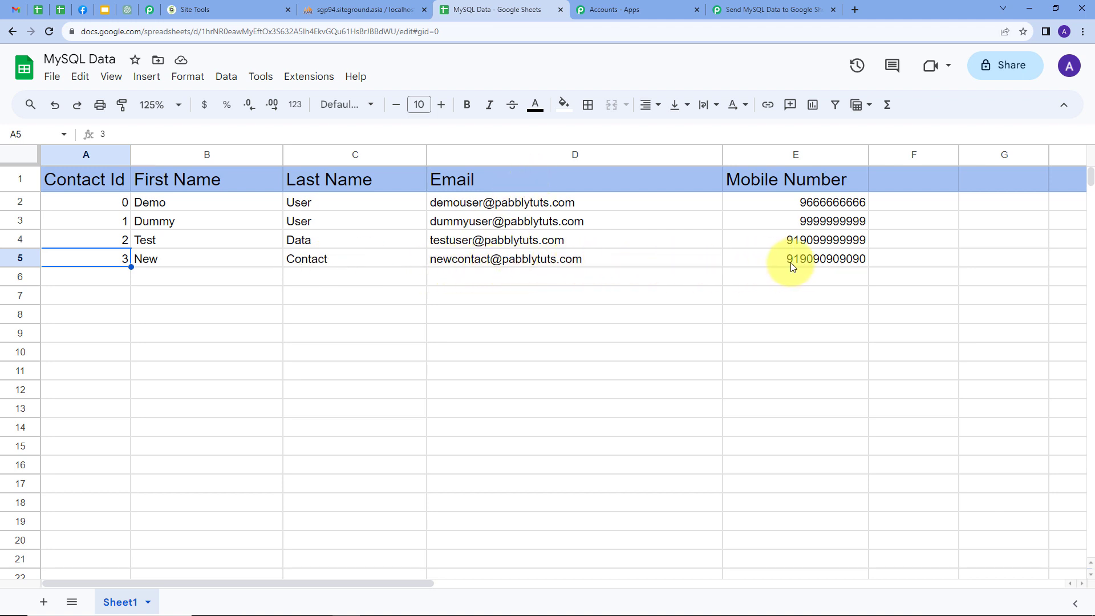
# - Select row 5 with the test contact, then return to the Pabbly workflow overview
pyautogui.click(26, 258)
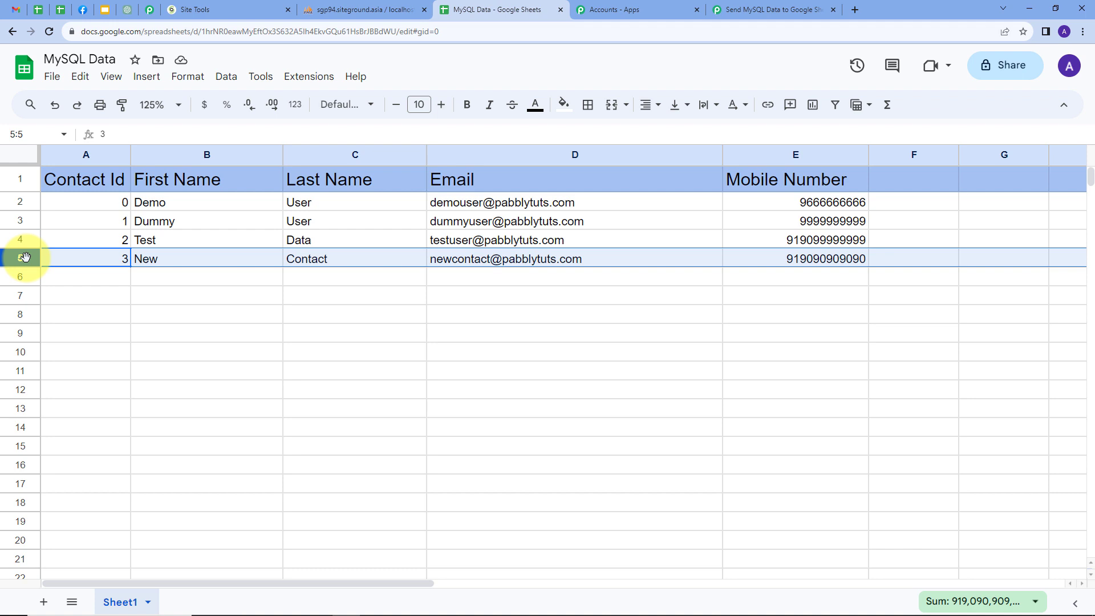
pyautogui.click(770, 10)
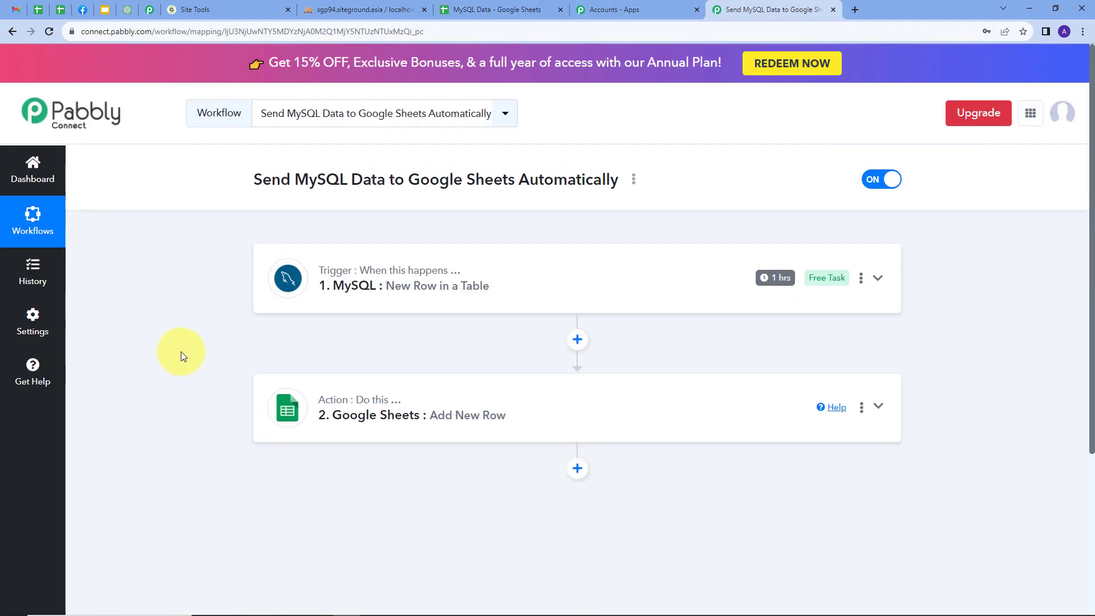